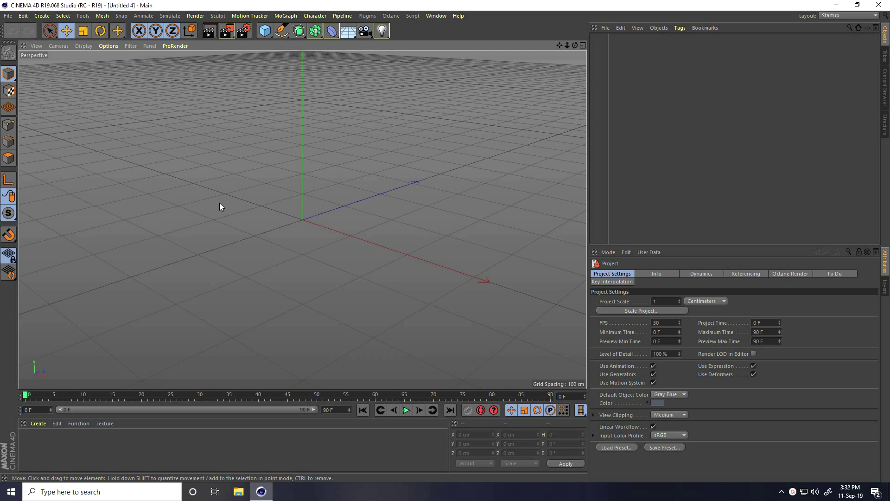
Add a Cylinder primitive and set its radius to 10 cm.
left_click(265, 31)
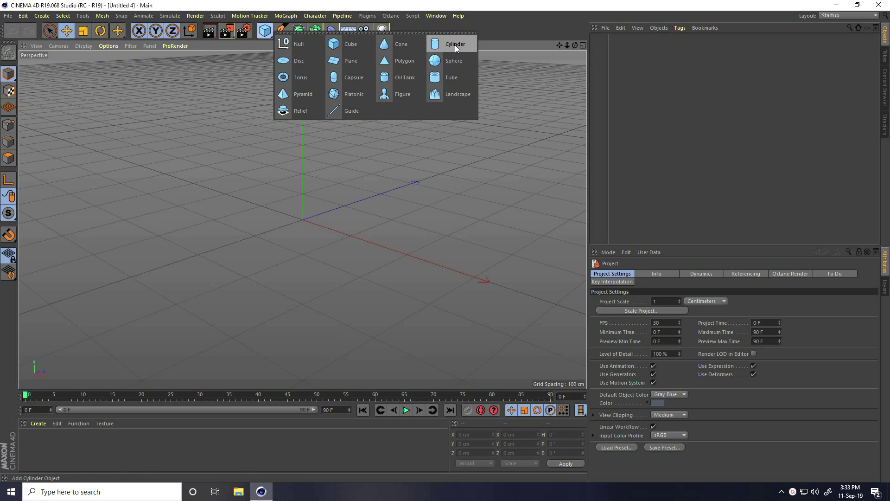
left_click(454, 46)
scroll(337, 145, "up", 5)
left_click_drag(334, 143, 345, 186, "alt")
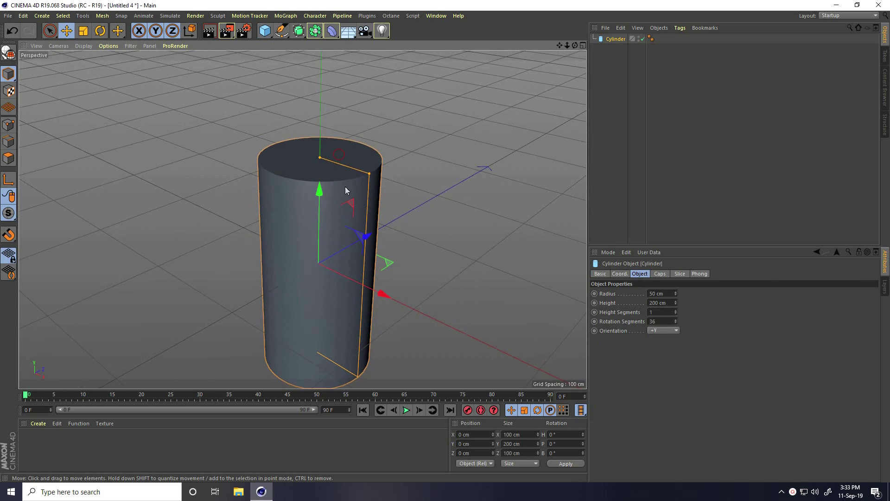
left_click(660, 293)
key("Return")
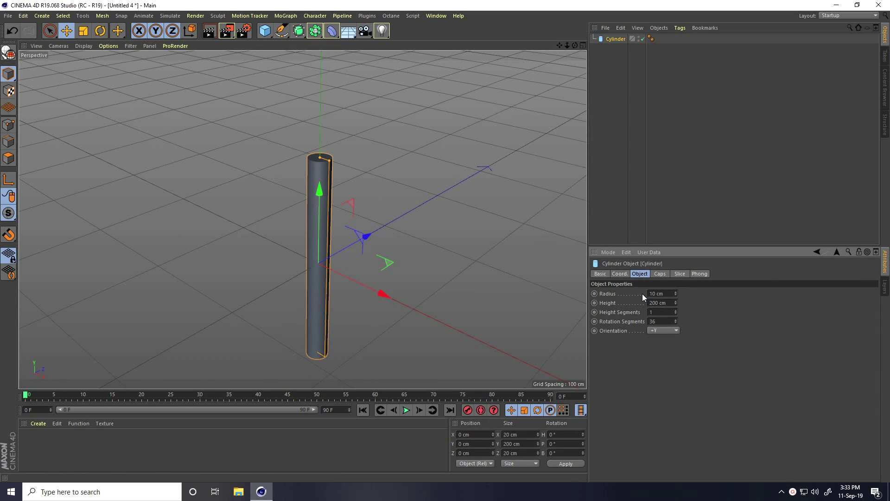
Fillet the cylinder's caps with 10 segments, showing wireframe lines over the shading.
left_click(658, 275)
left_click(627, 314)
scroll(312, 170, "up", 5)
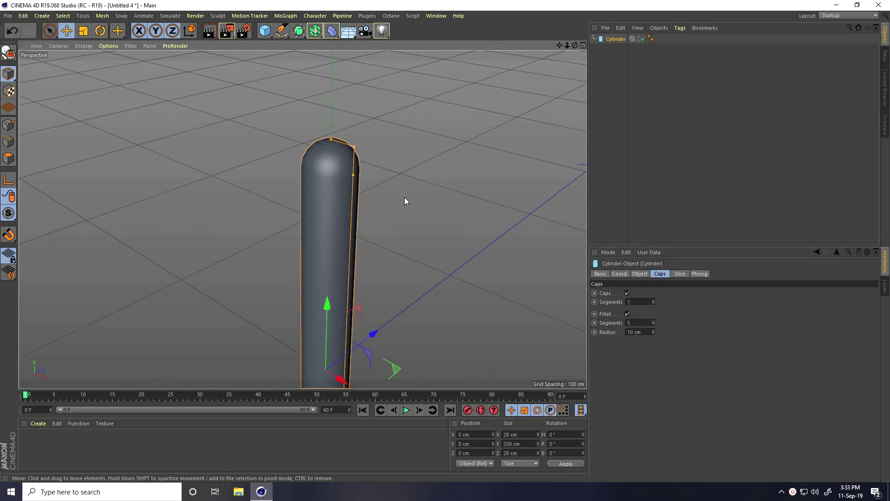
left_click(82, 46)
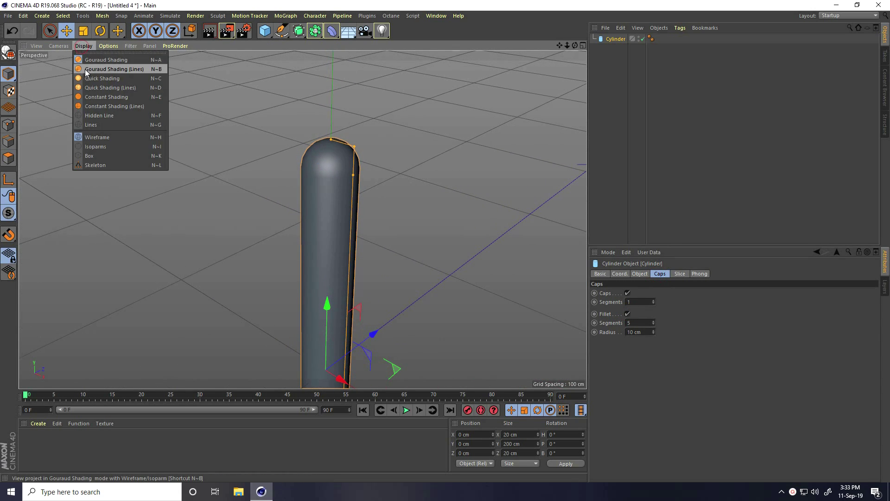
left_click(131, 68)
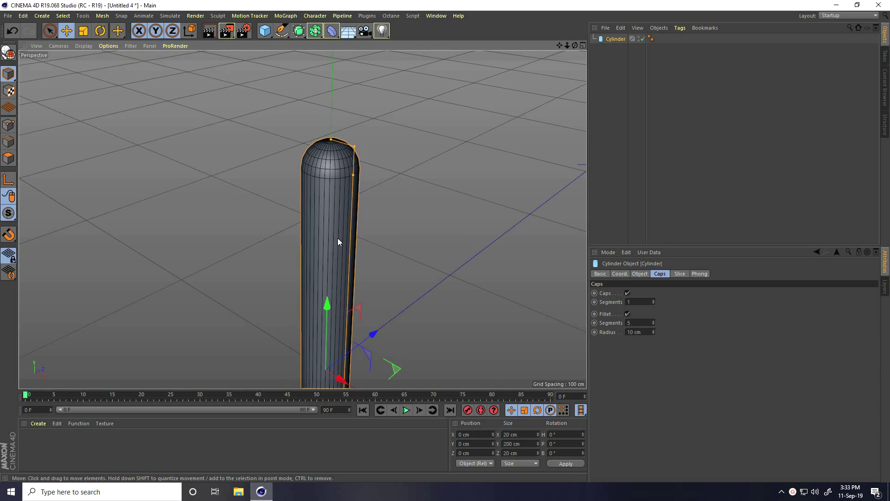
scroll(341, 236, "up", 2)
left_click_drag(343, 236, 346, 218, "alt")
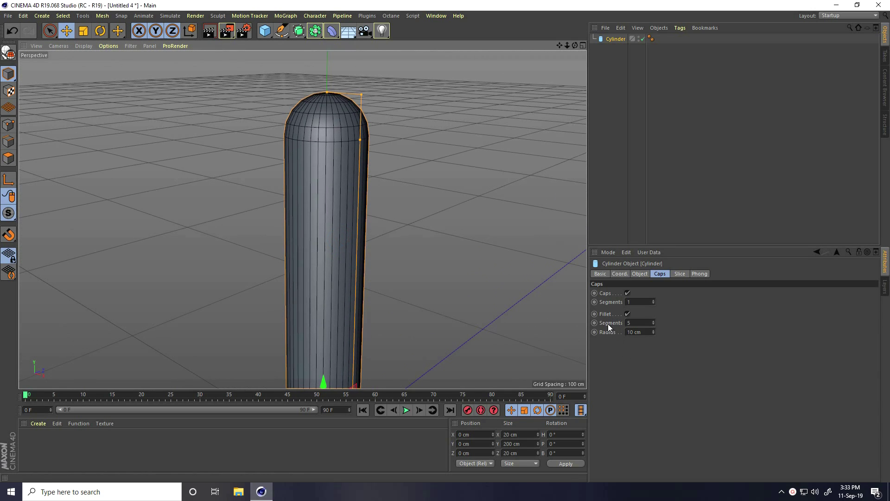
left_click(653, 320)
left_click(653, 320)
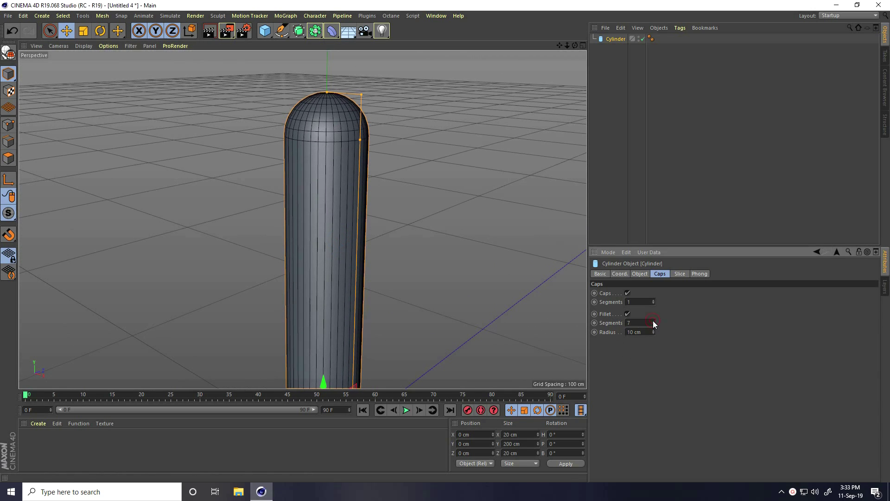
left_click(653, 321)
left_click(653, 321)
left_click(653, 320)
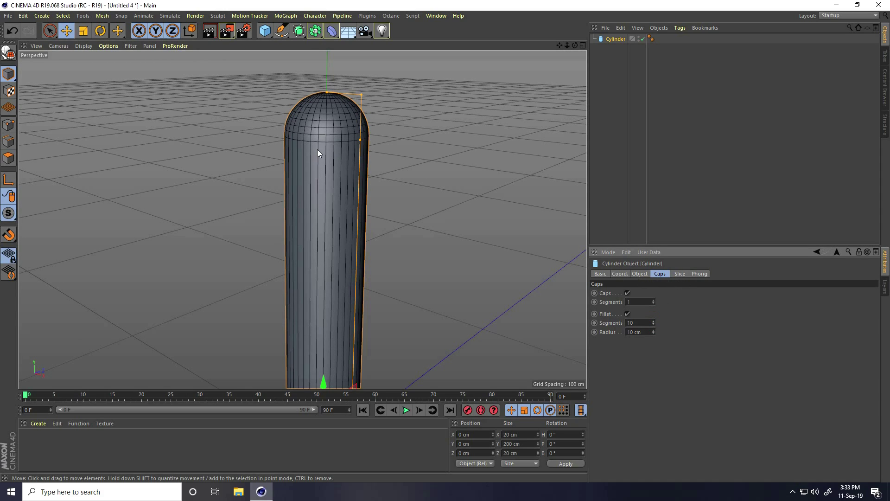
Set the cylinder's height segments to 30 and make it editable.
left_click(639, 274)
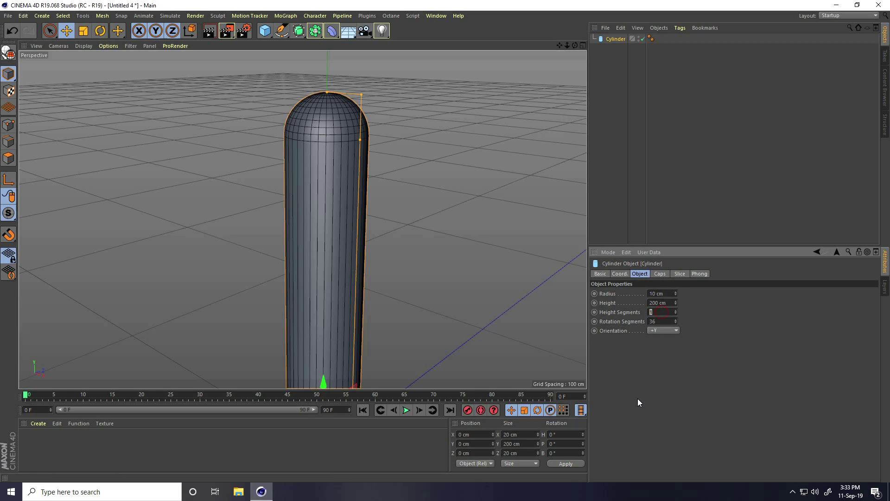
type("20")
key("Return")
left_click_drag(353, 215, 321, 222, "alt")
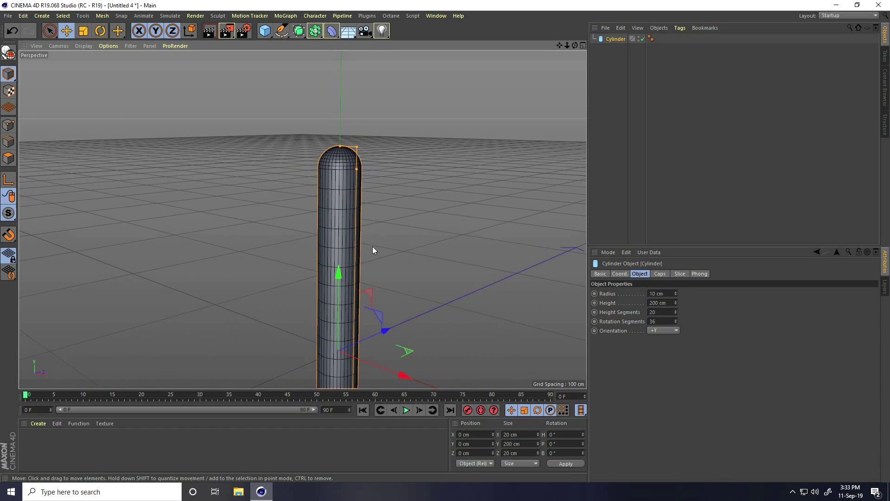
double_click(653, 312)
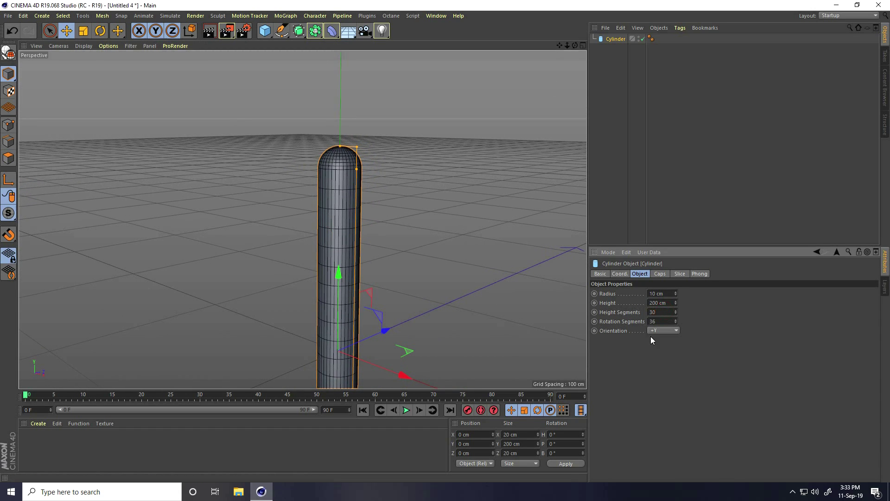
right_click_drag(326, 208, 342, 221, "alt")
mouse_move(343, 222)
left_mouse_down("alt")
mouse_move(312, 221)
mouse_move(353, 233)
left_mouse_up("alt")
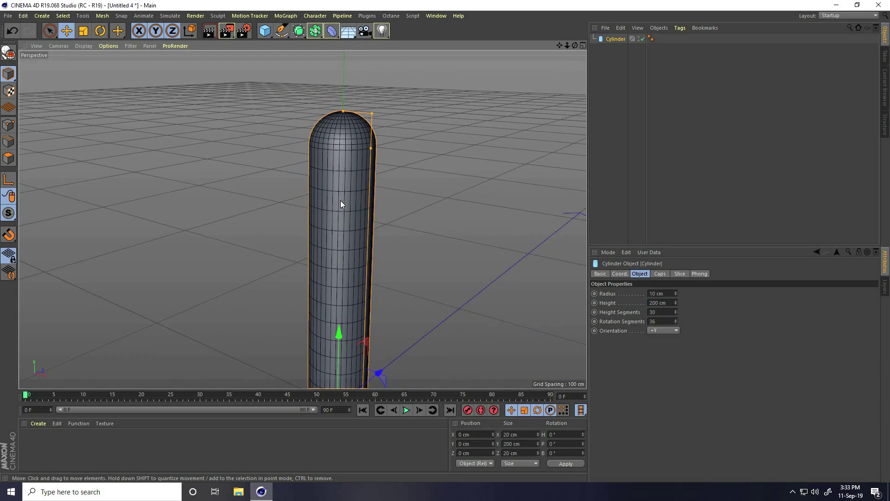
left_click(9, 54)
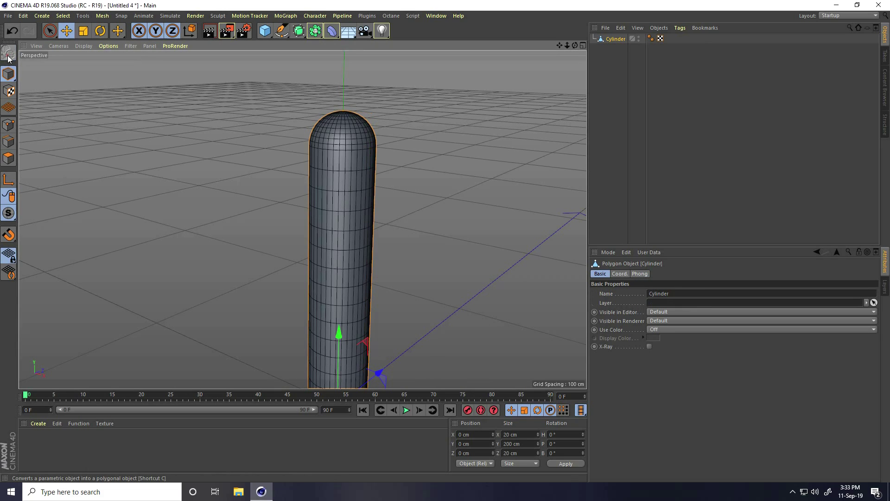
Loop-select two bands of two polygon rings near the cylinder's top.
left_click(9, 160)
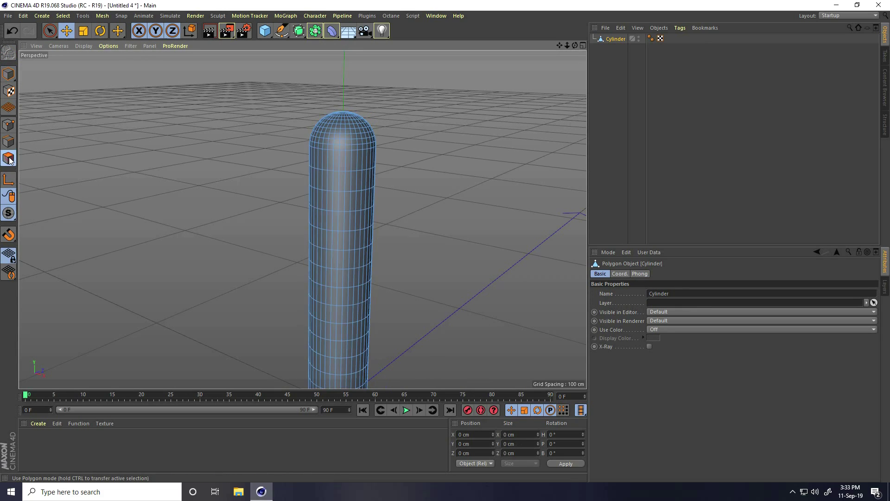
left_click(63, 16)
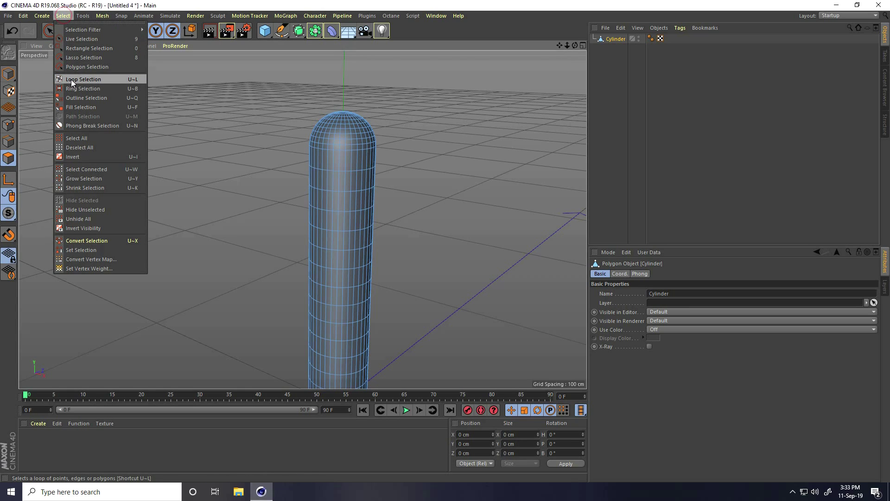
left_click(100, 80)
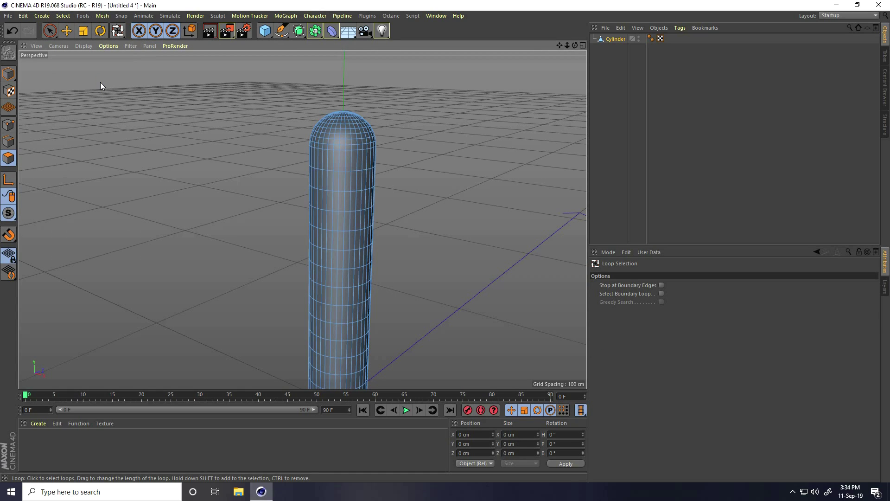
left_click(343, 196)
left_click(343, 221, "shift")
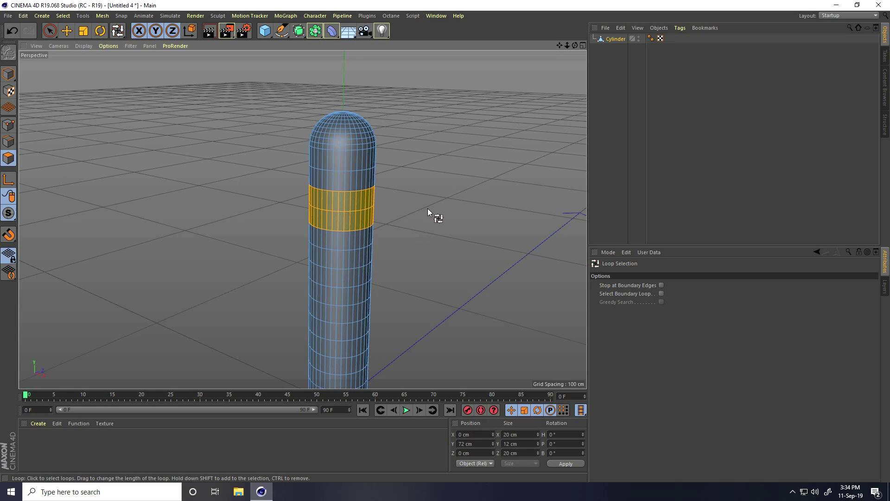
left_click_drag(429, 211, 386, 180, "alt")
middle_click_drag(387, 183, 298, 182, "alt")
left_click(298, 182)
left_click(299, 194, "shift")
left_click(297, 231, "shift")
left_click(300, 244, "shift")
Extrude the selected bands inward with a -1.5 cm offset.
left_click_drag(300, 245, 385, 212, "alt")
left_click_drag(343, 184, 351, 190, "alt")
right_click(352, 191)
left_click(381, 281)
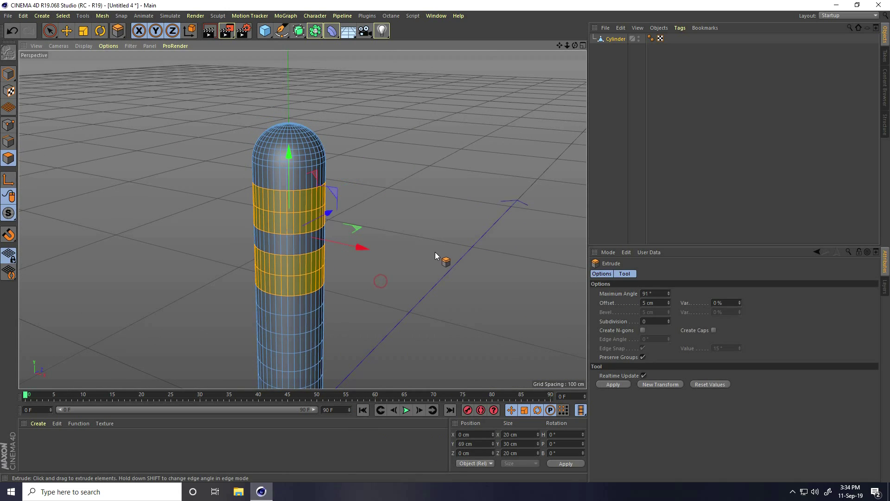
left_click_drag(435, 251, 445, 242)
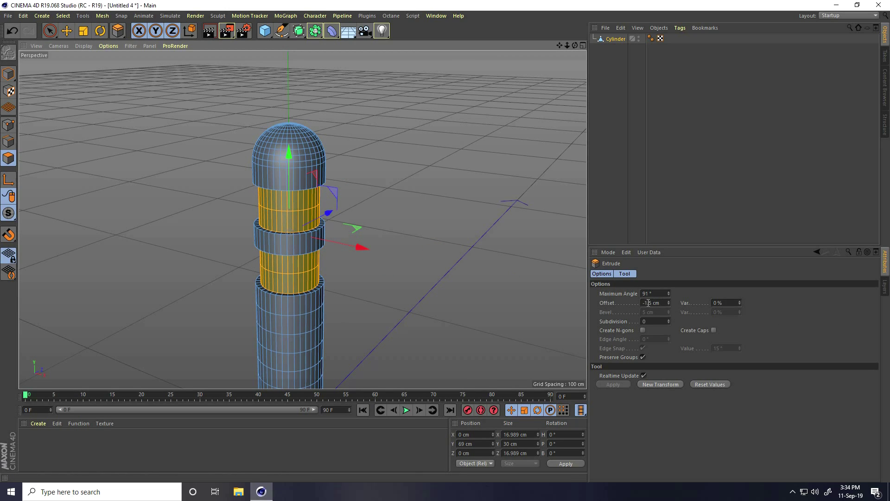
Store the recessed band polygons as a Polygon Selection tag on the cylinder.
left_click(9, 74)
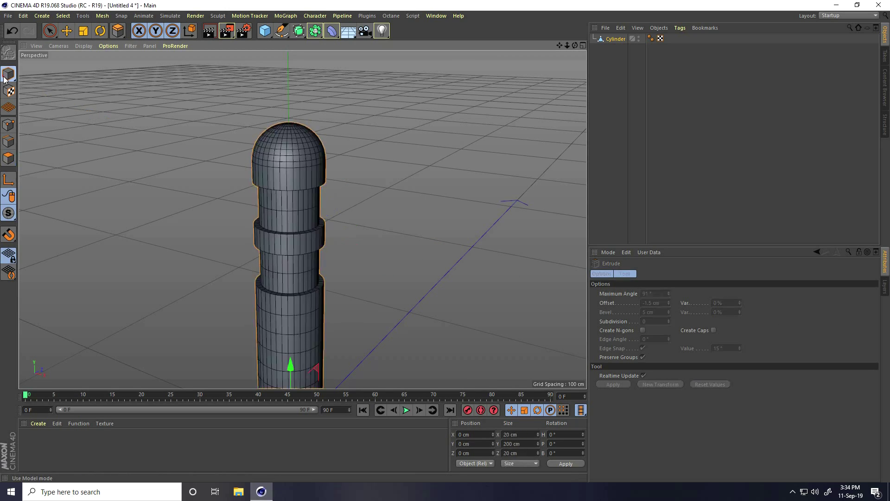
left_click(67, 31)
left_click_drag(232, 198, 261, 213, "alt")
scroll(283, 194, "up", 3)
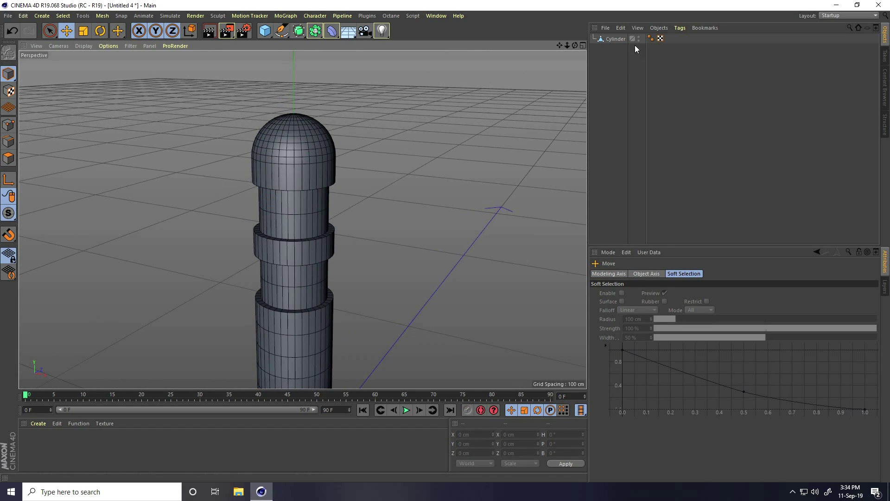
left_click(612, 39)
left_click(9, 158)
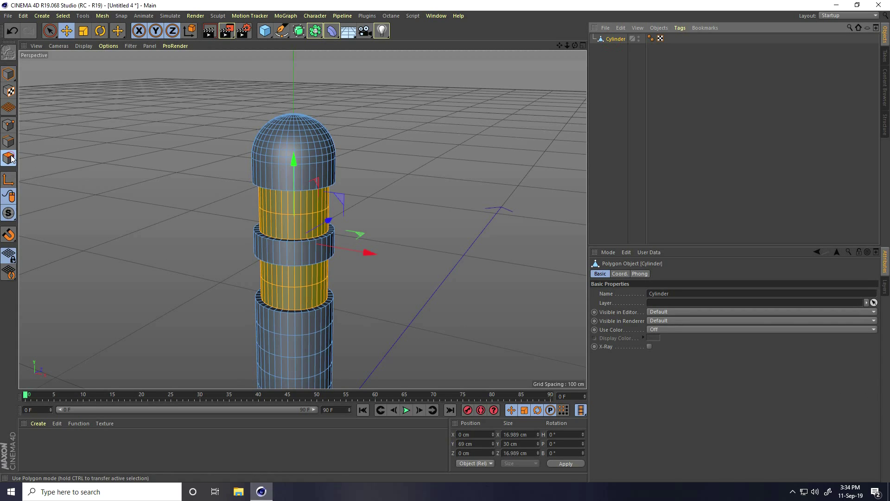
left_click(63, 16)
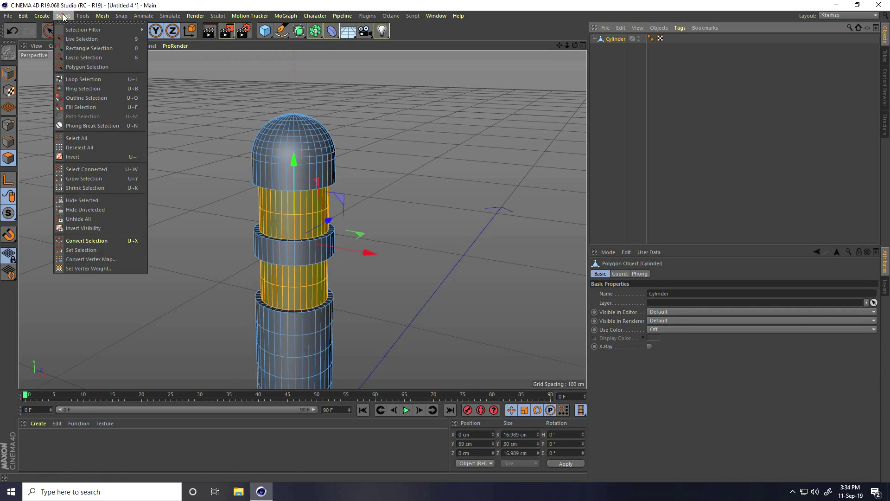
left_click(95, 249)
Clear and restore the band selection from the tag, then return to object mode.
left_click(9, 74)
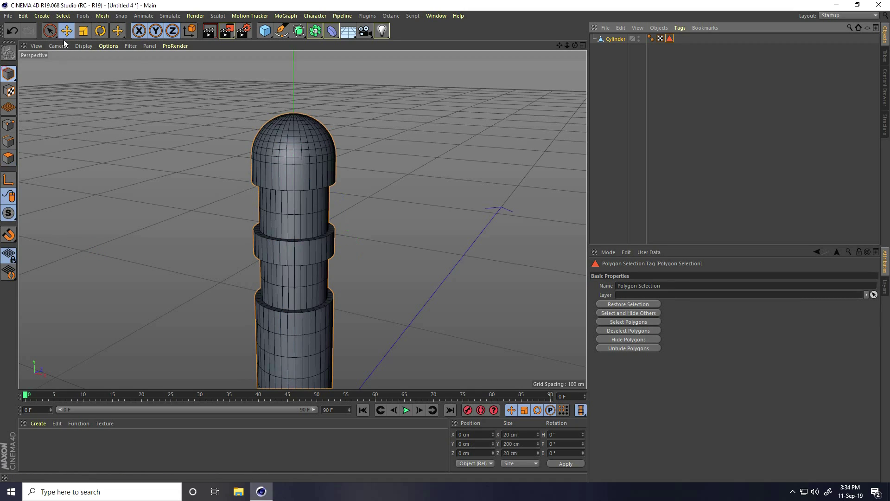
left_click(635, 96)
double_click(669, 38)
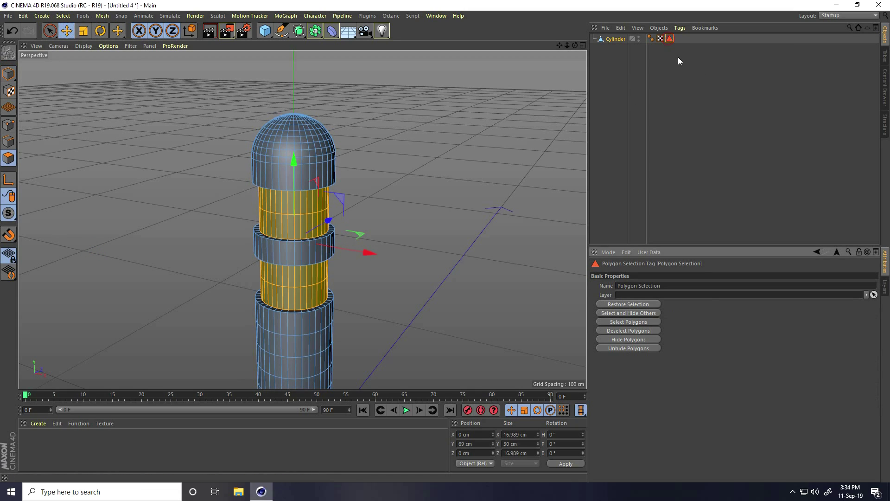
left_click(532, 91)
double_click(669, 39)
left_click(9, 74)
left_click(66, 30)
left_click(76, 170)
scroll(266, 193, "down", 3)
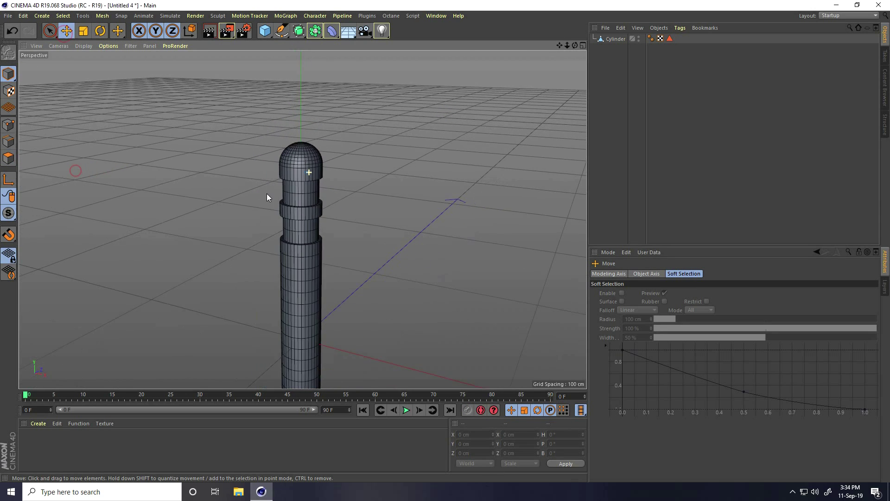
scroll(305, 213, "down", 4)
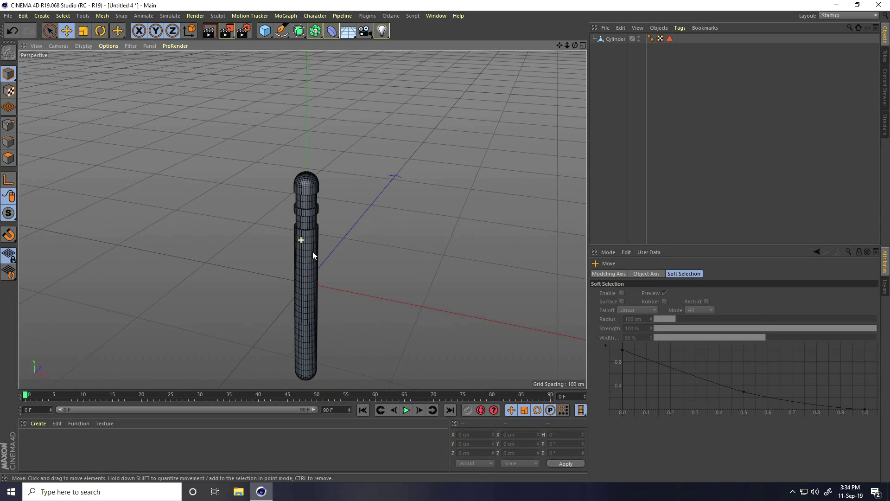
Add a Cloner, parent the cylinder under it, and set mode to Grid Array.
left_click(285, 16)
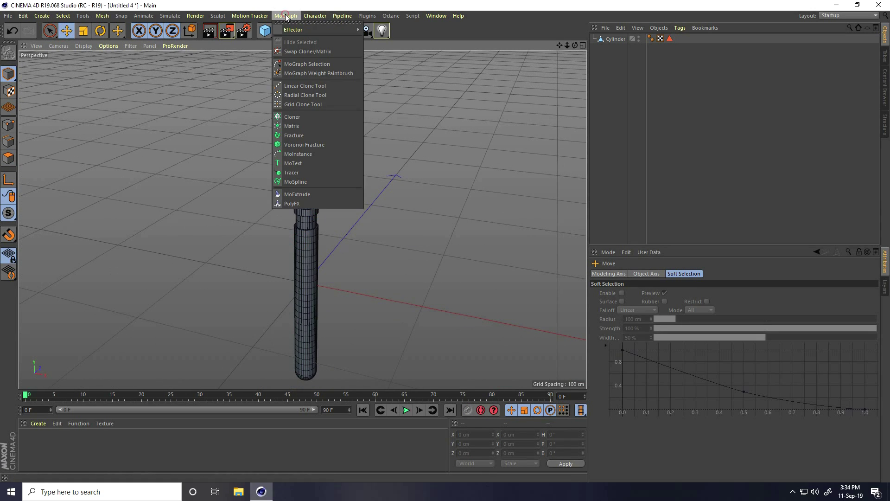
left_click(290, 118)
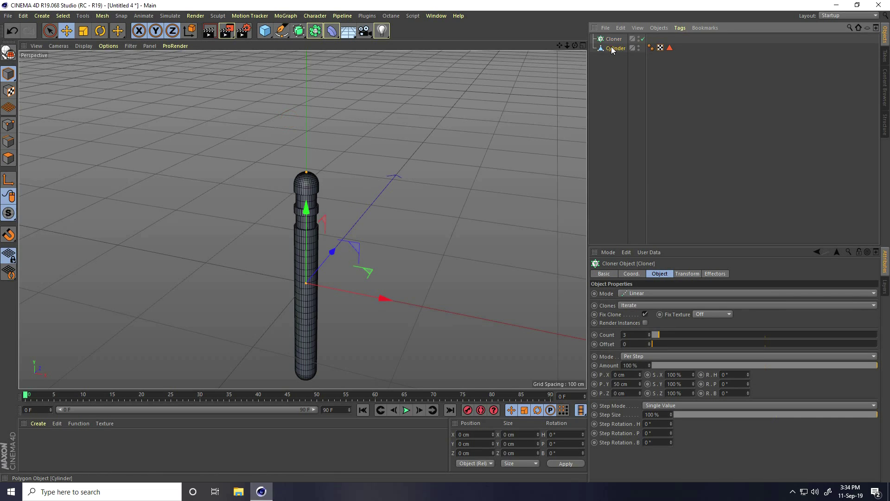
left_click(613, 48)
left_click_drag(614, 49, 612, 40)
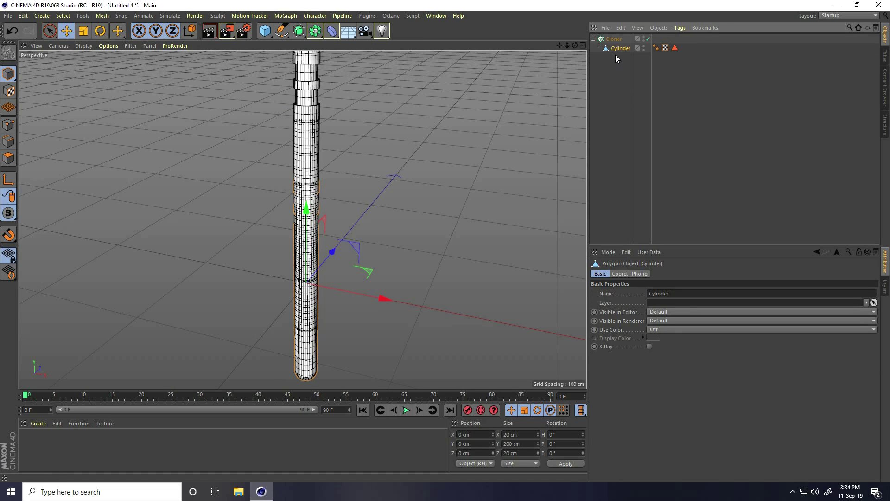
left_click(613, 39)
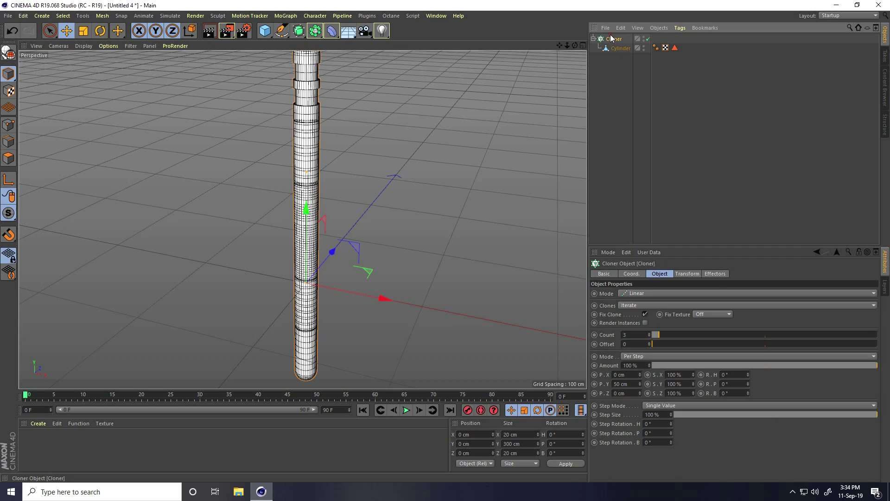
left_click(650, 294)
left_click(646, 331)
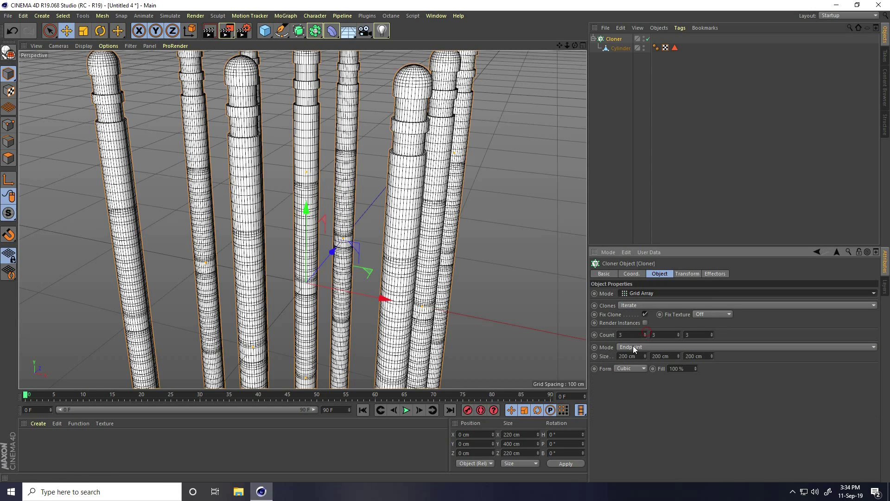
Make the grid one layer high with size 500 / 0 / 500 cm.
scroll(265, 163, "down", 5)
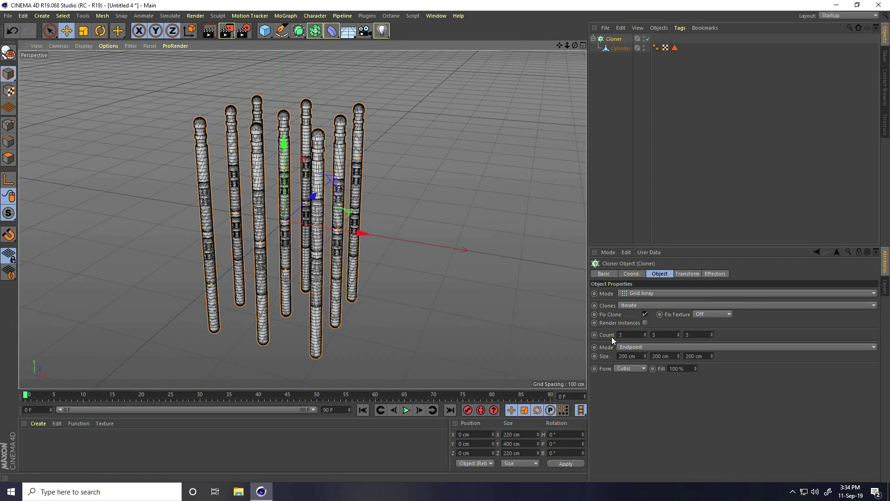
left_click_drag(678, 335, 680, 338)
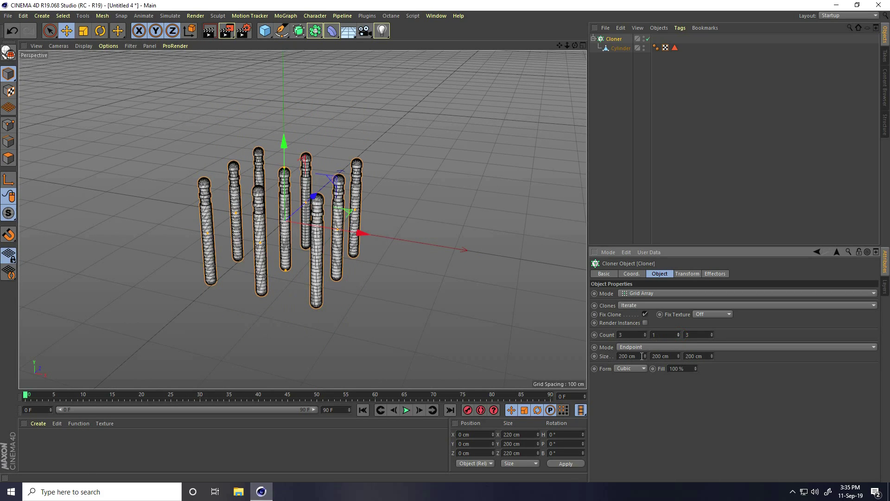
left_click(605, 356)
type("500")
key("Tab")
type("500")
key("Tab")
type("500")
key("Return")
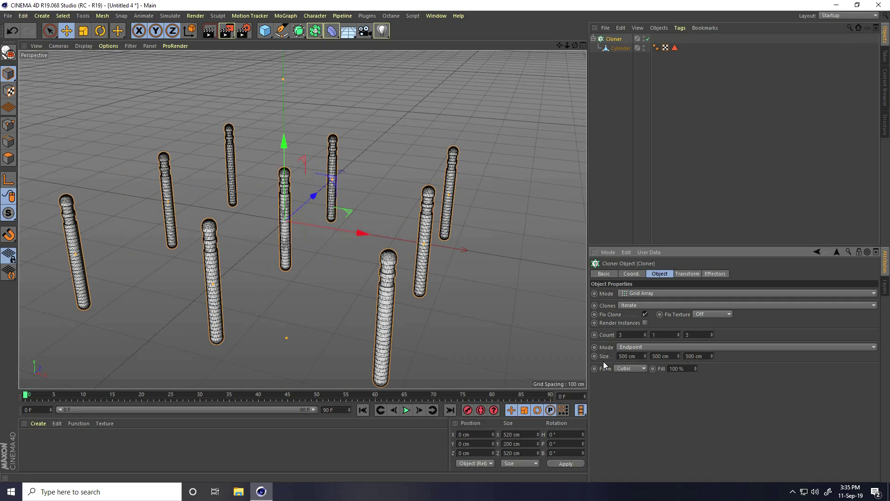
left_click(664, 356)
type("0")
Set the grid clone counts to 25 along X and Z.
scroll(243, 246, "up", 3)
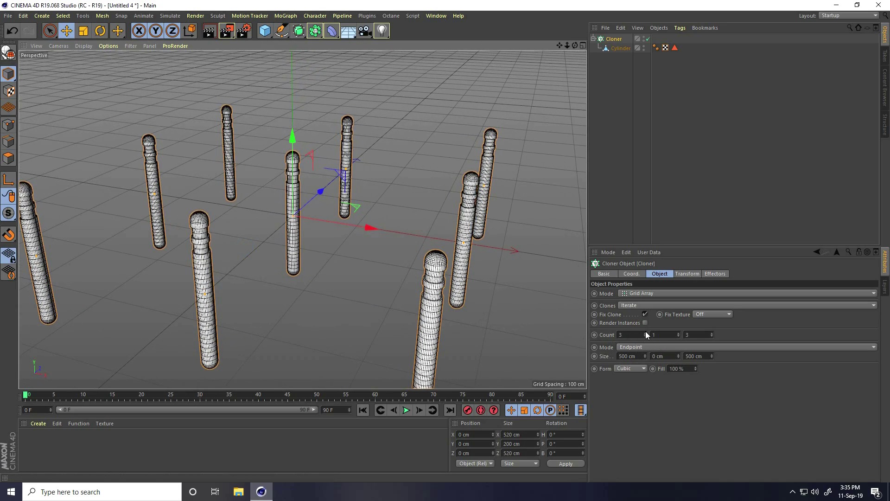
left_click_drag(645, 331, 647, 335)
left_click_drag(267, 247, 336, 197, "alt")
double_click(698, 334)
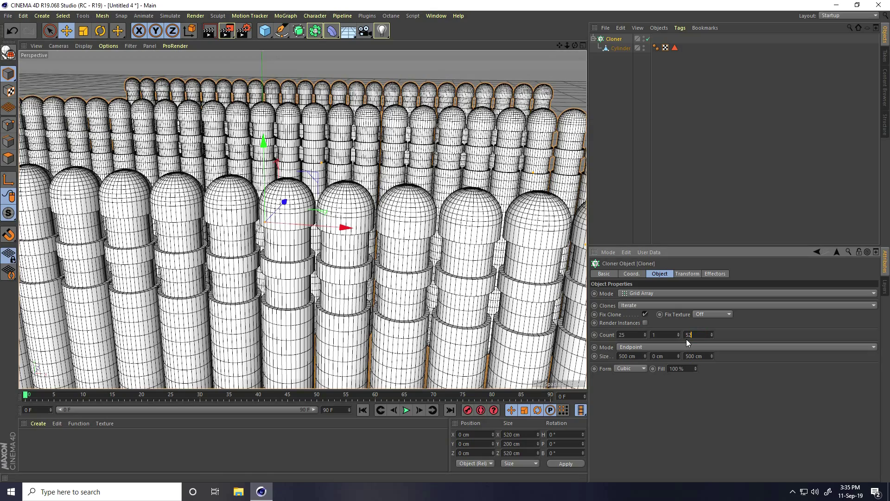
key("BackSpace")
key("BackSpace")
type("25")
key("Return")
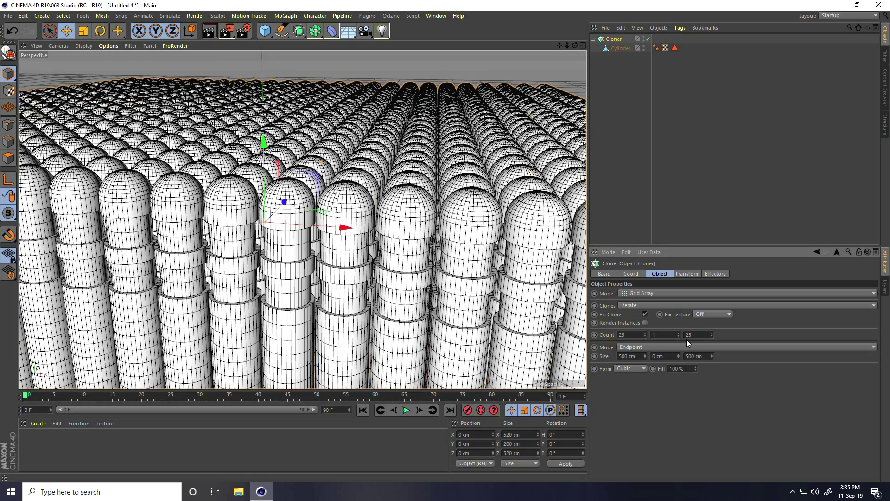
scroll(301, 208, "down", 5)
mouse_move(371, 148)
left_mouse_down("alt")
mouse_move(434, 105)
mouse_move(433, 139)
left_mouse_up("alt")
scroll(433, 139, "up", 6)
mouse_move(404, 222)
left_mouse_down("alt")
mouse_move(406, 194)
mouse_move(376, 204)
mouse_move(347, 186)
left_mouse_up("alt")
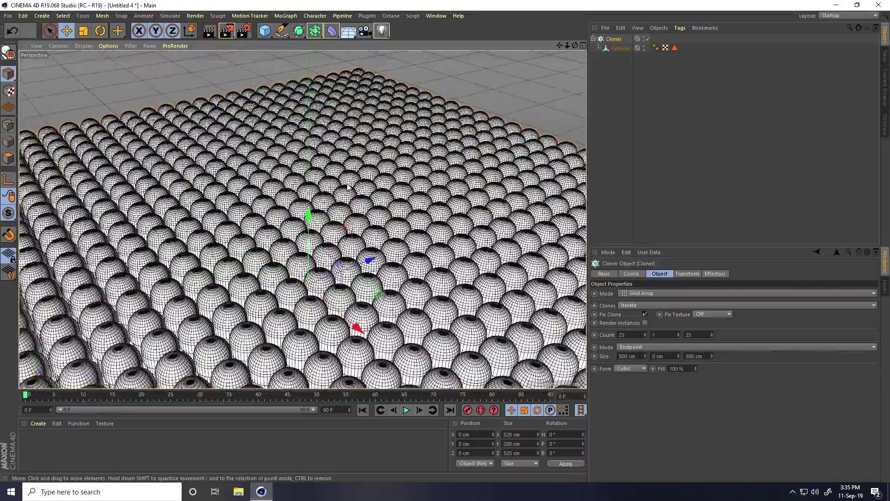
Add a Random effector with position offsets X 0, Y 300 cm, Z 0.
scroll(380, 194, "down", 5)
mouse_move(349, 252)
left_mouse_down("alt")
mouse_move(393, 253)
mouse_move(377, 205)
mouse_move(381, 175)
mouse_move(383, 199)
left_mouse_up("alt")
left_click(280, 18)
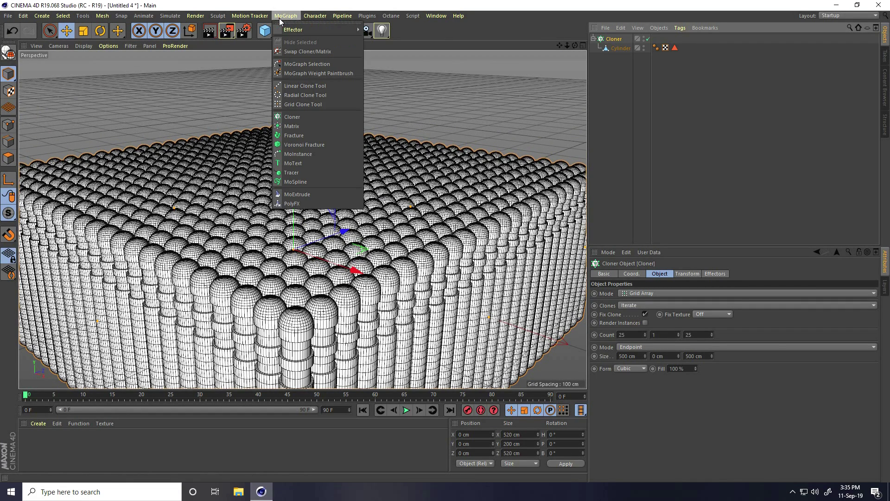
mouse_move(286, 28)
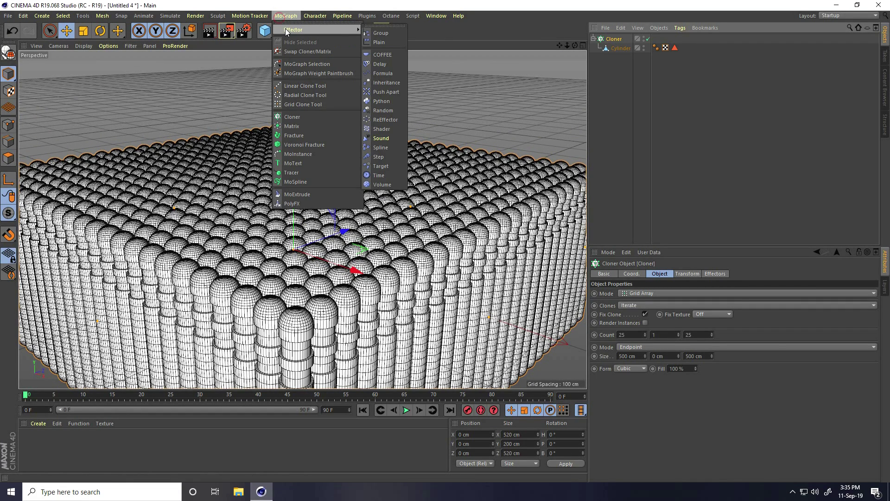
left_click(387, 110)
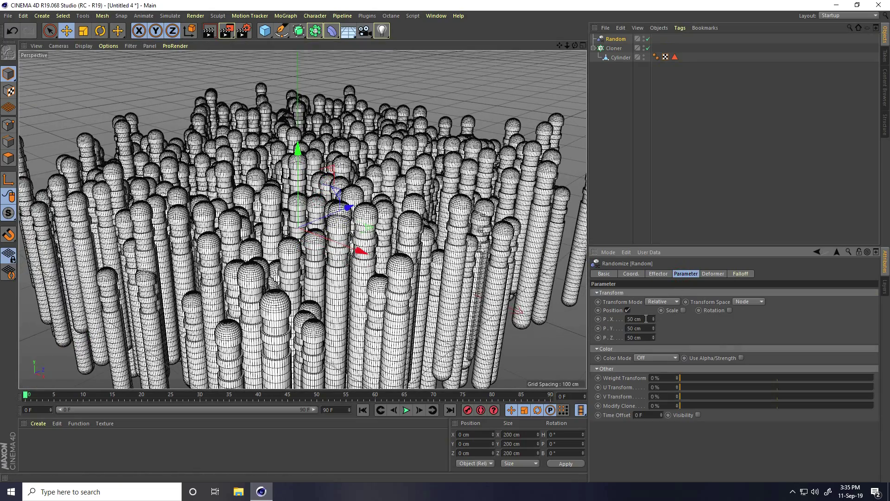
key("Tab")
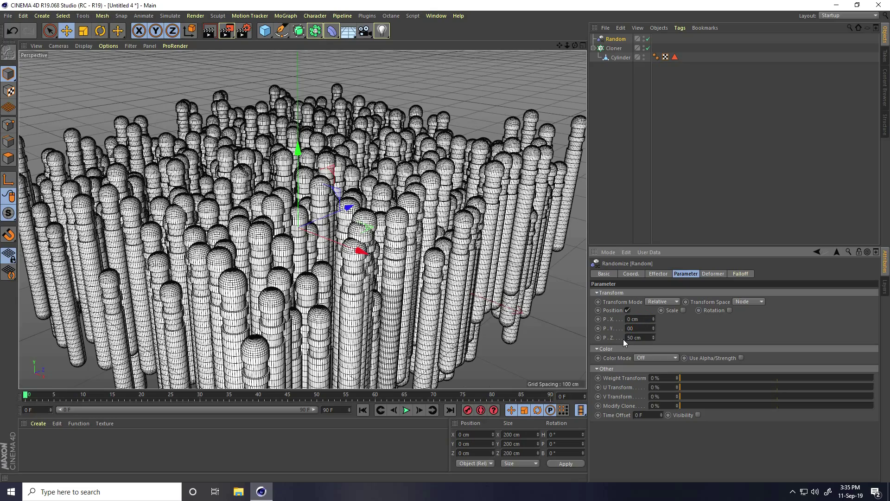
key("Tab")
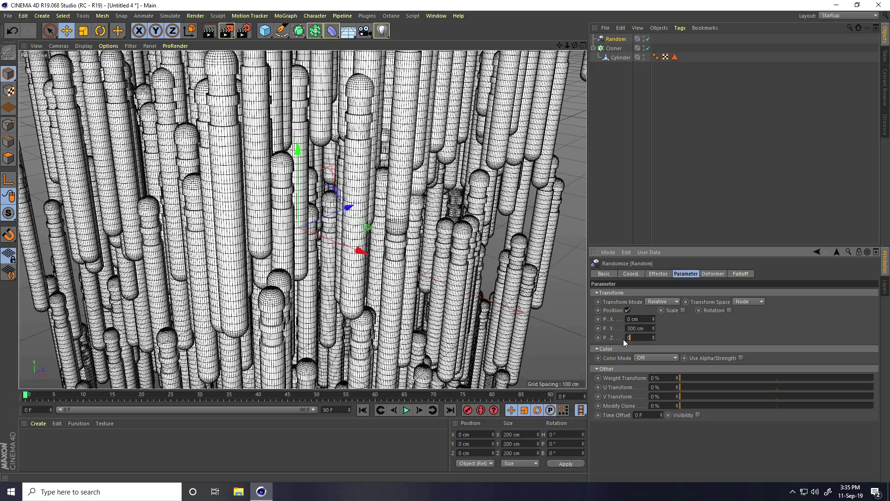
type("0")
key("Return")
Enable uniform random scaling of the clones at 0.5.
scroll(301, 218, "down", 5)
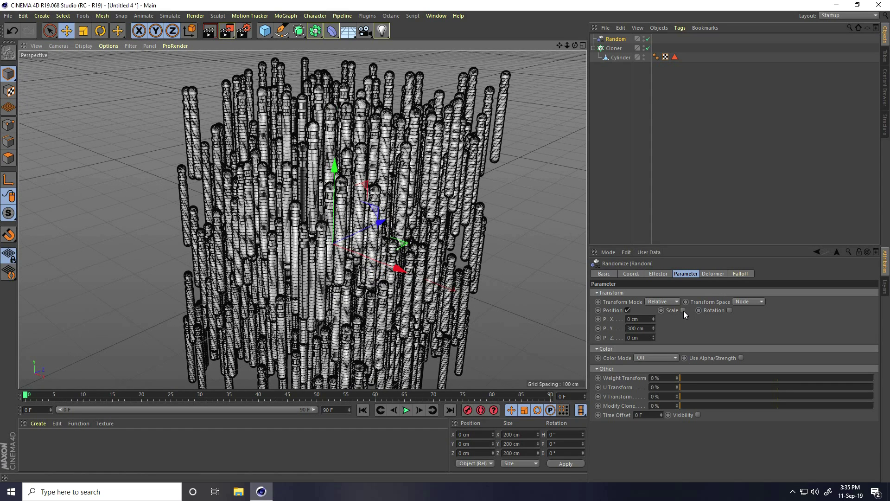
left_click(683, 310)
left_click(706, 347)
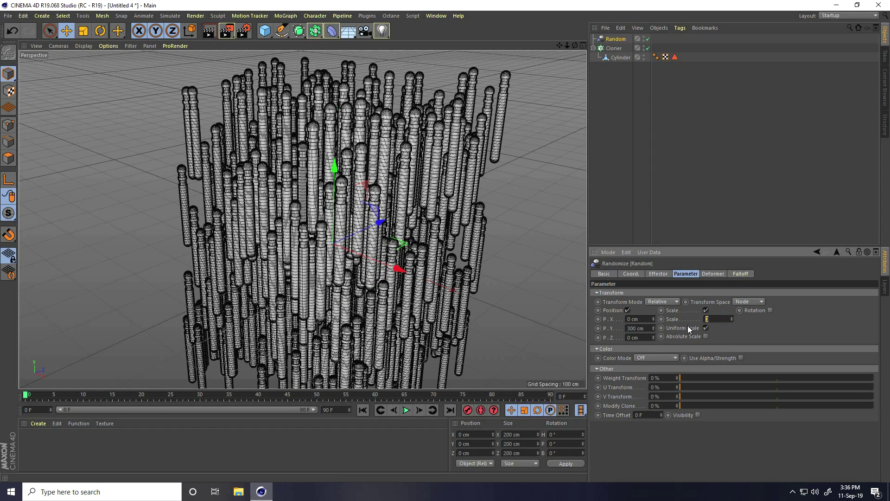
type(".5")
key("Return")
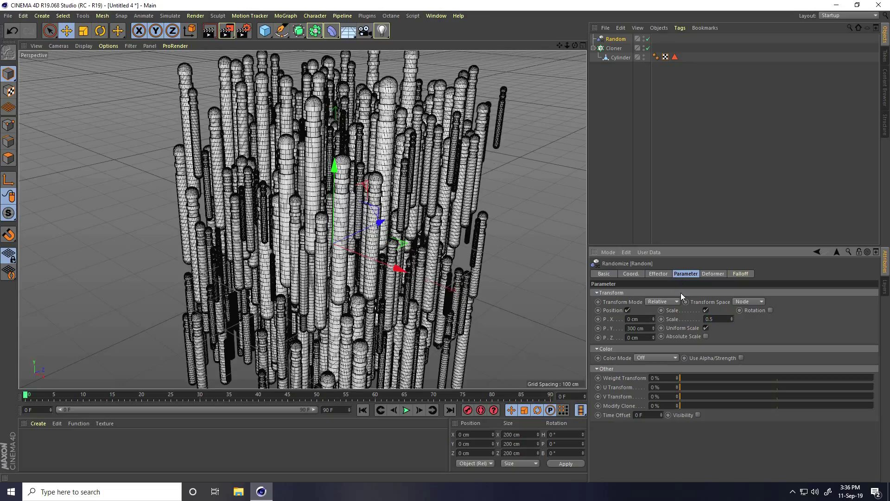
Give the Random effector a Sphere falloff sized 200 cm on X, Y and Z.
mouse_move(445, 185)
left_mouse_down("alt")
mouse_move(425, 199)
mouse_move(474, 200)
mouse_move(460, 199)
mouse_move(454, 178)
left_mouse_up("alt")
left_click(740, 274)
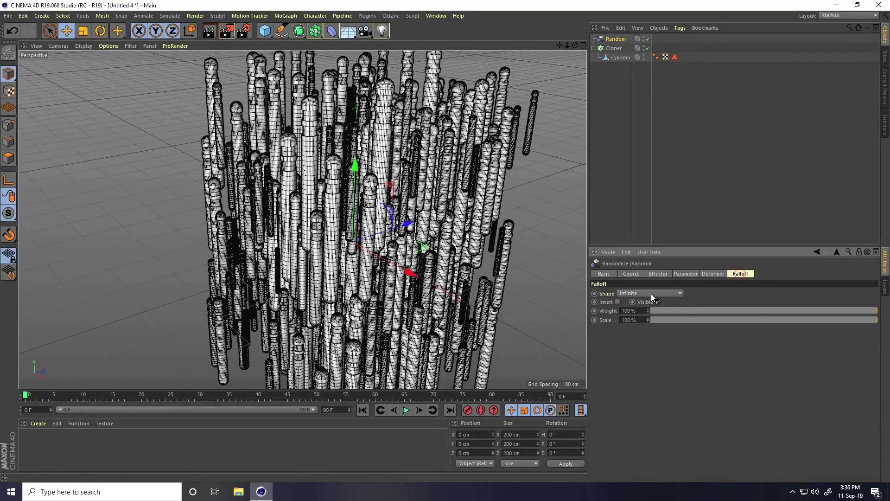
left_click(634, 293)
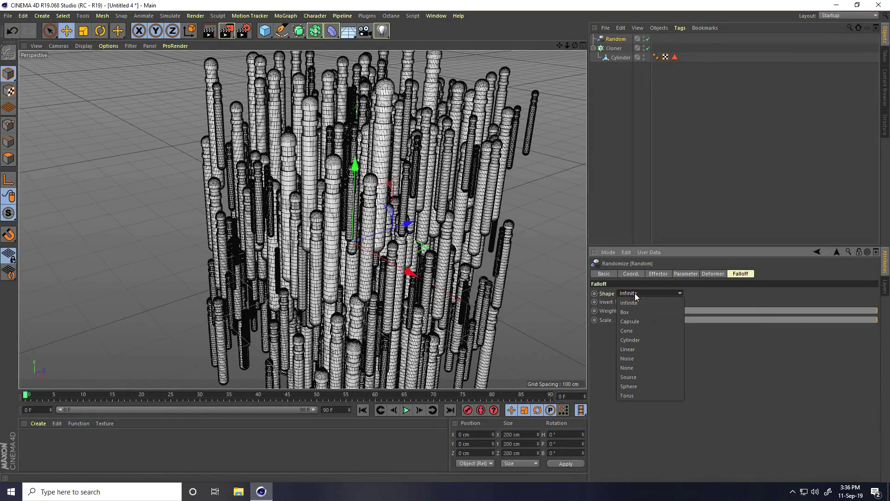
left_click(635, 387)
scroll(351, 188, "up", 5)
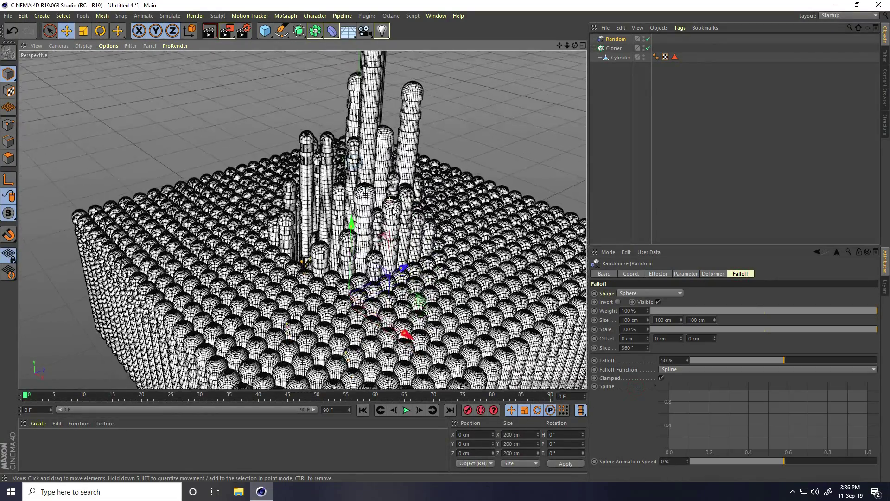
left_click(641, 319)
type("200")
key("Tab")
type("200")
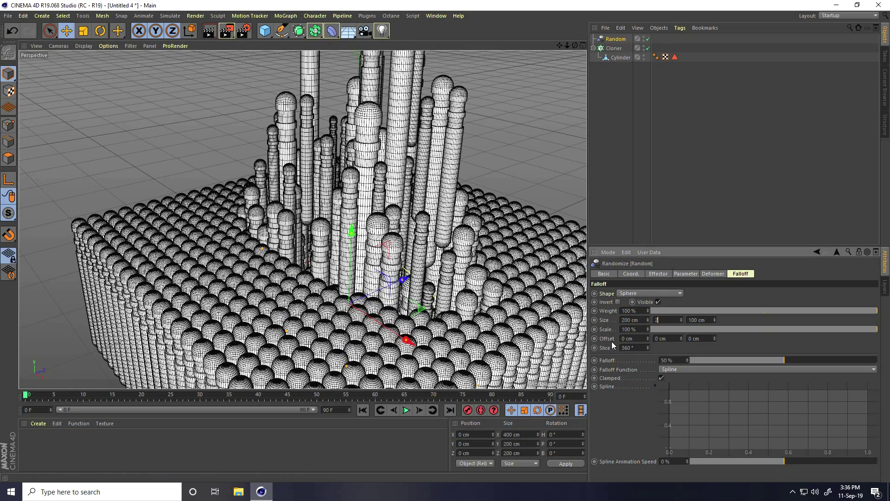
key("Tab")
type("200")
key("Return")
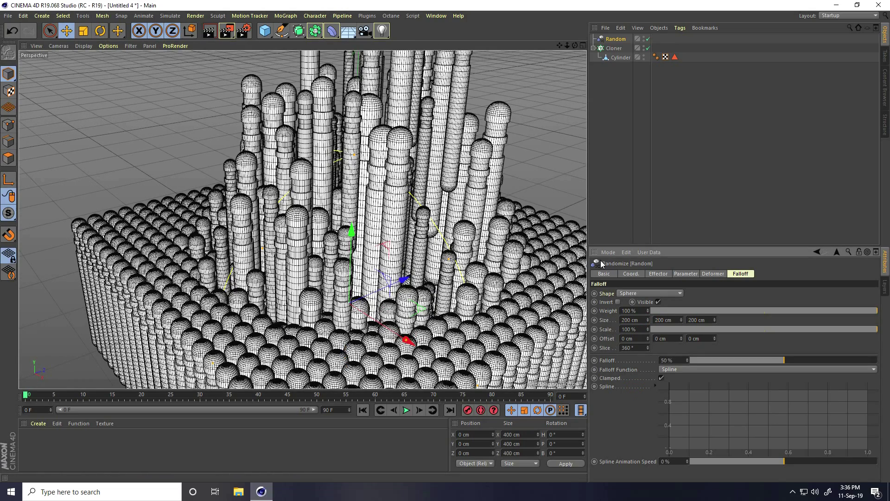
scroll(350, 238, "down", 3)
mouse_move(350, 238)
left_mouse_down("alt")
mouse_move(366, 269)
mouse_move(372, 217)
mouse_move(252, 199)
mouse_move(358, 203)
left_mouse_up("alt")
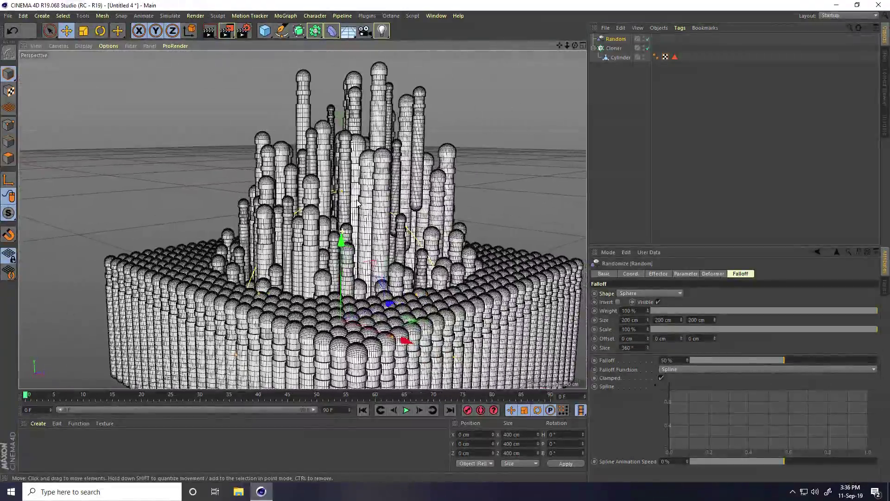
Switch the Random effector's mode to Noise and start playback.
left_click(655, 274)
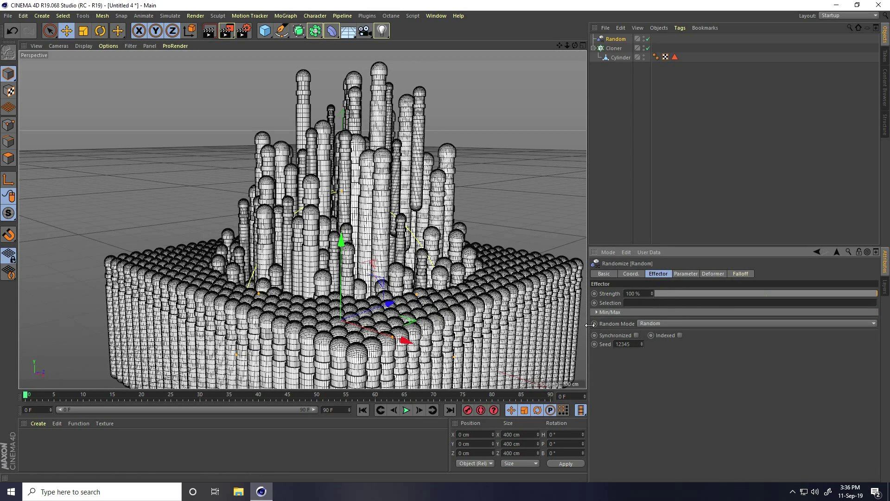
left_click(658, 323)
left_click(657, 349)
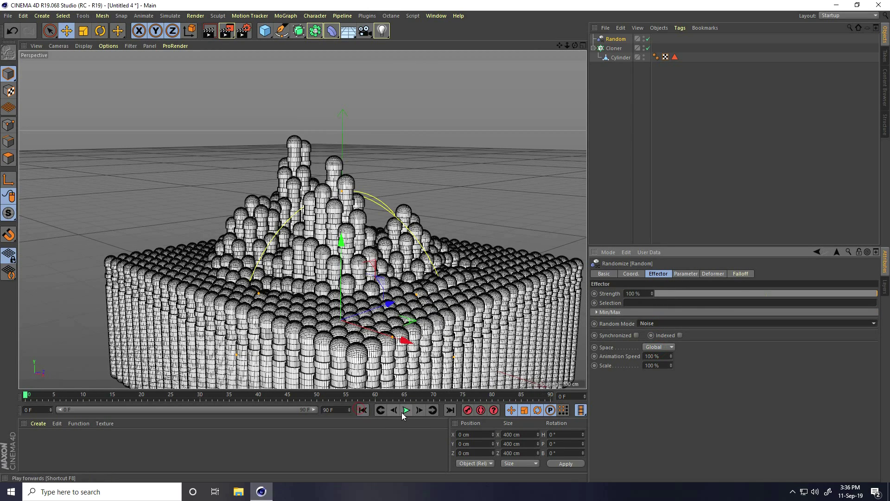
left_click(404, 413)
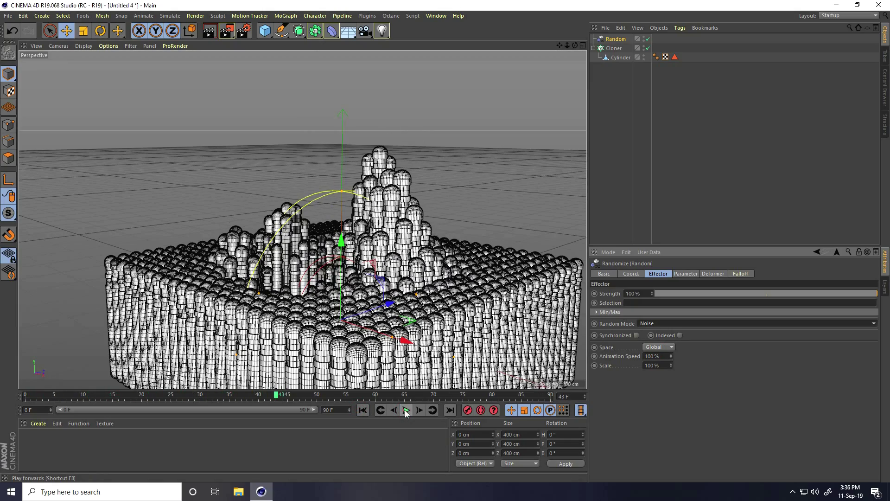
Set the viewport to Gouraud Shading with wireframe lines.
left_click(83, 46)
left_click(91, 56)
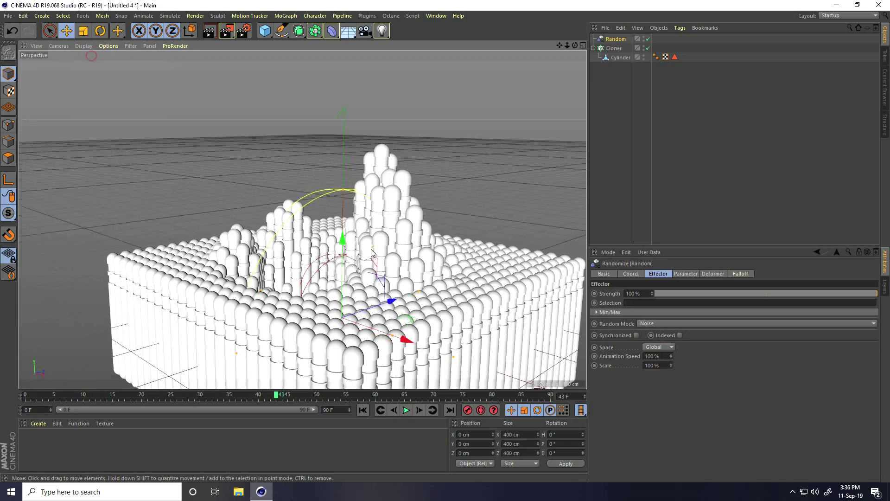
left_click_drag(371, 253, 168, 142, "alt")
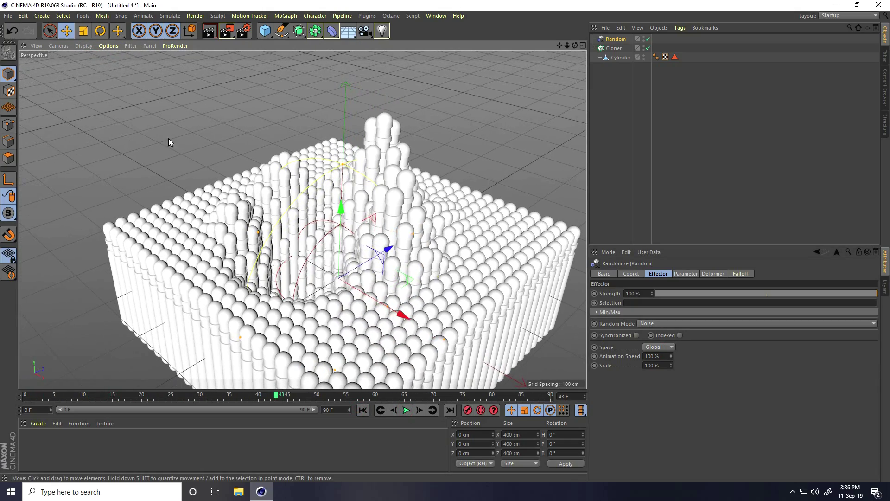
left_click(83, 52)
left_click(84, 45)
left_click(90, 60)
left_click(84, 45)
left_click(91, 70)
left_click_drag(324, 223, 353, 231, "alt")
scroll(363, 242, "up", 5)
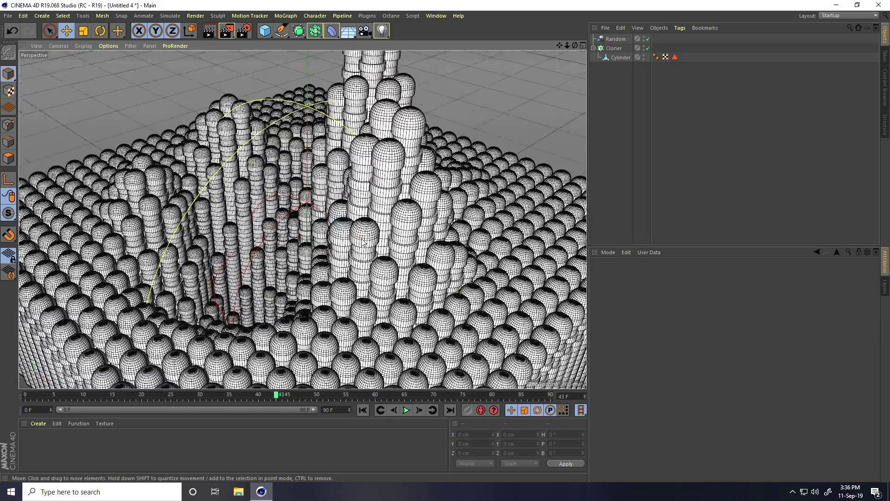
Extend the scene and preview range to 500 frames and replay from the start.
left_click(614, 39)
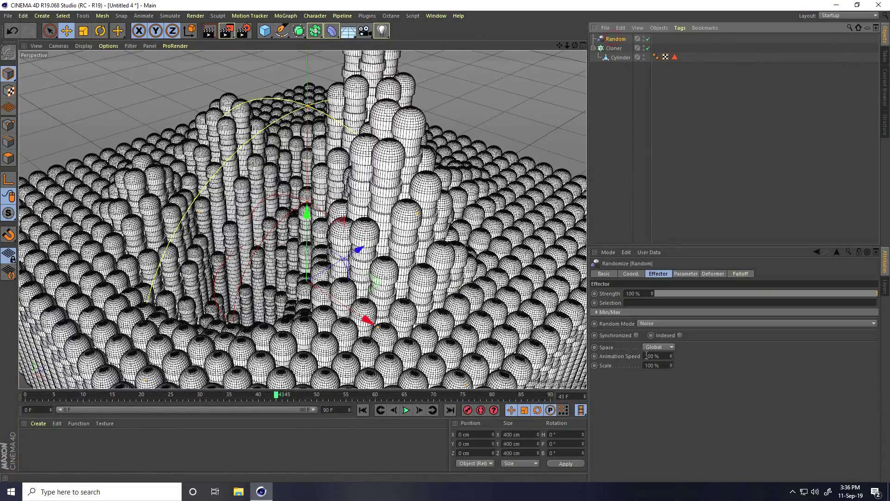
type("500")
key("Return")
double_click(90, 413)
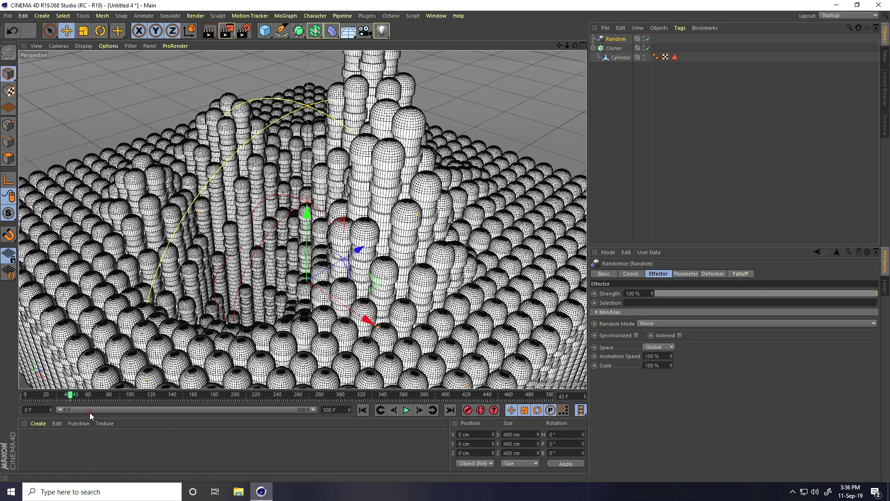
left_click(364, 409)
left_click(406, 410)
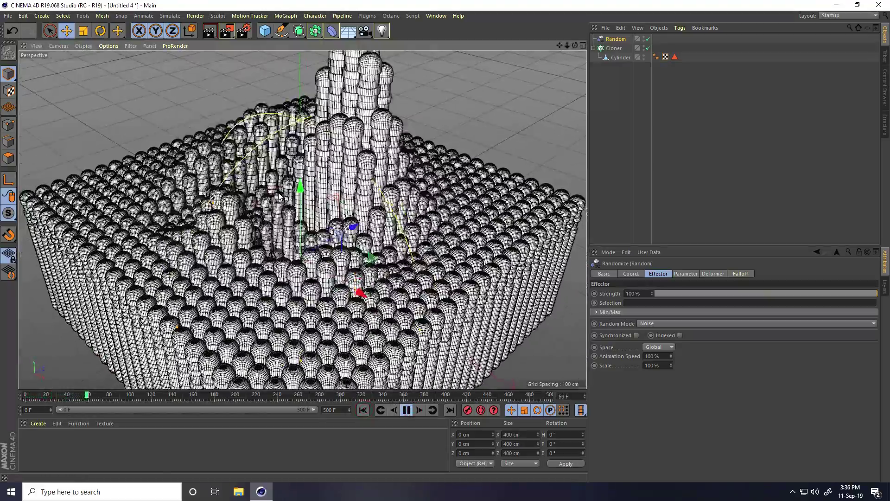
left_click_drag(280, 197, 319, 209, "alt")
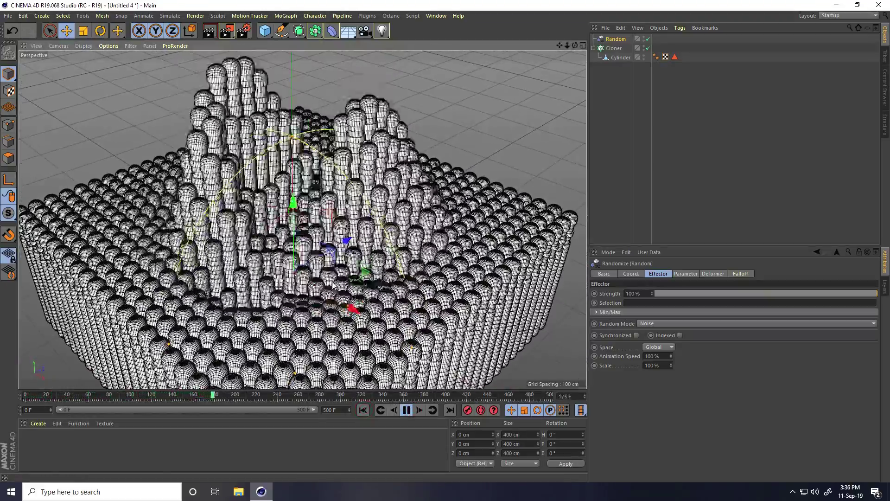
Stop playback and add a Vibrate tag to the Random effector with Position enabled.
left_click(407, 410)
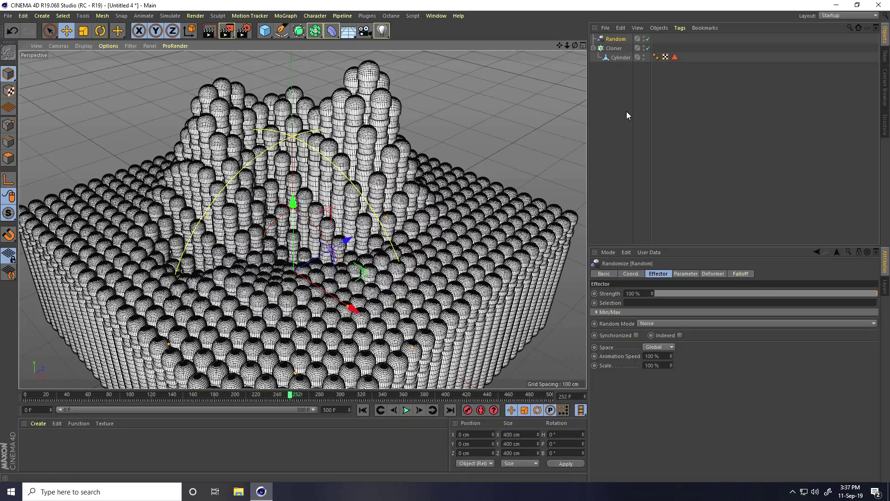
right_click(616, 40)
mouse_move(643, 45)
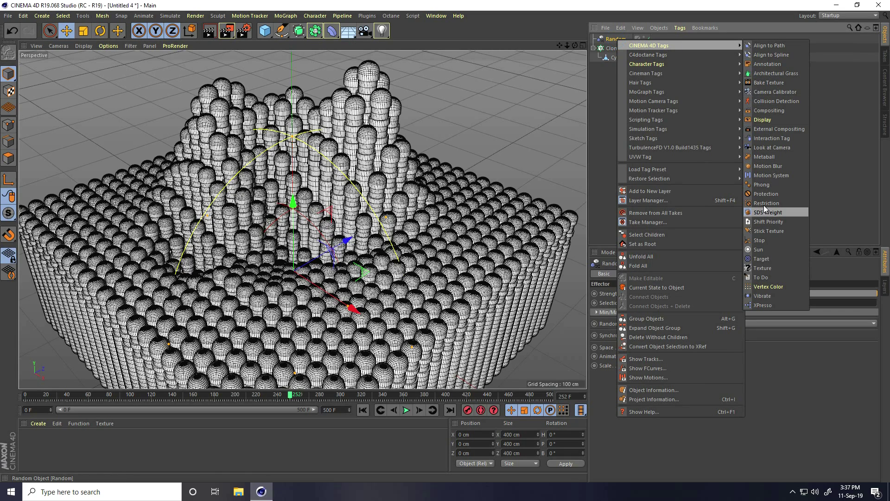
left_click(772, 297)
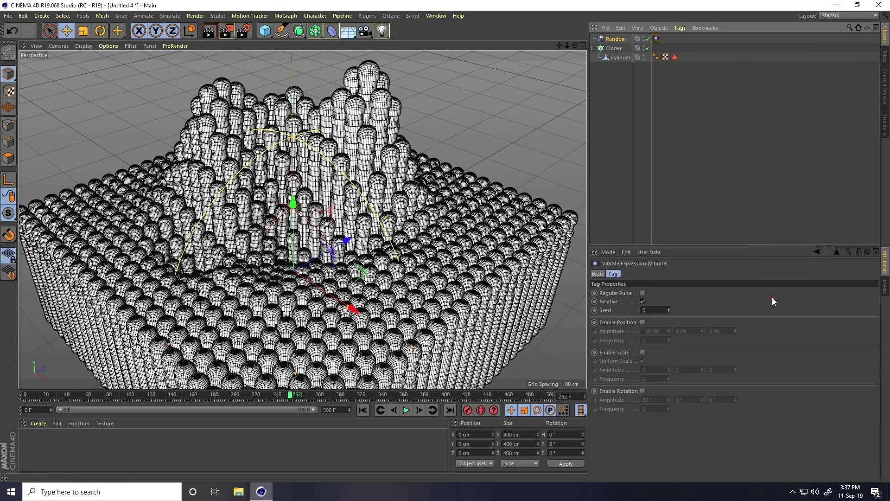
left_click(643, 322)
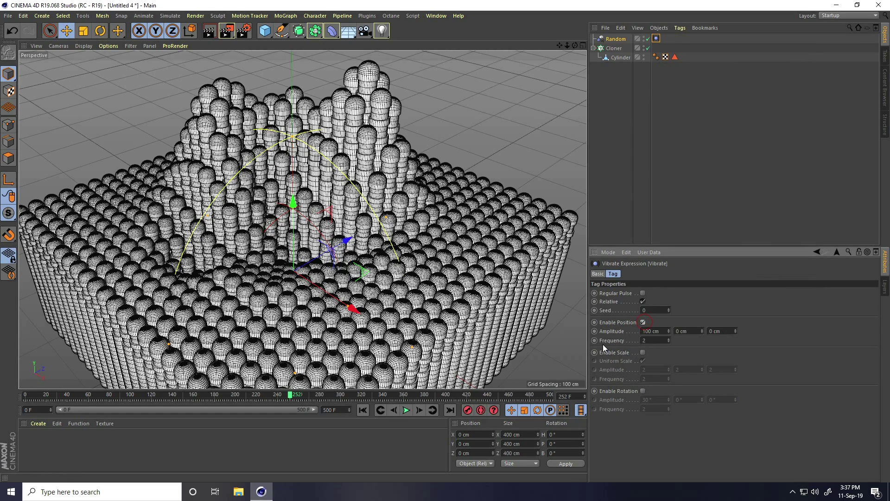
Set the Vibrate position amplitude to 200 cm on X, Y and Z, frequency 0.5.
left_click(651, 340)
type("200")
key("Tab")
type("200")
key("Tab")
type("200")
key("Return")
Play the animation from the first frame to watch the clones wander.
left_click(363, 410)
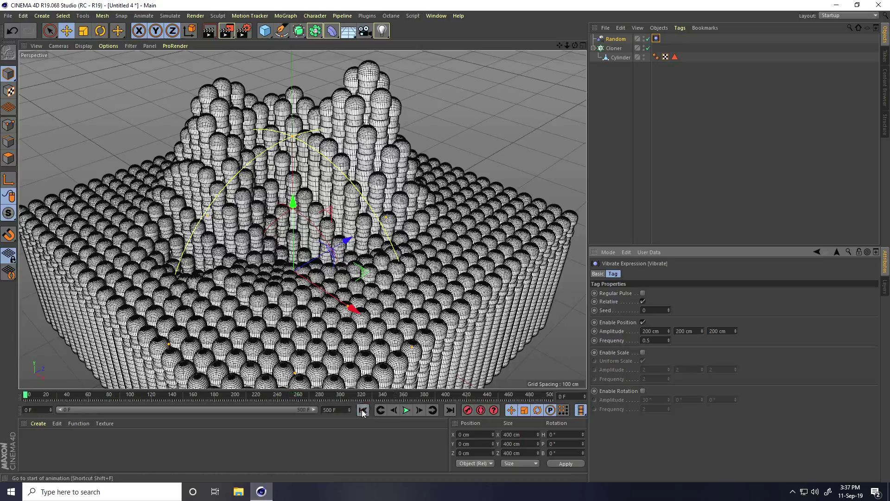
left_click(404, 411)
scroll(238, 234, "down", 5)
left_click_drag(237, 234, 221, 254, "alt")
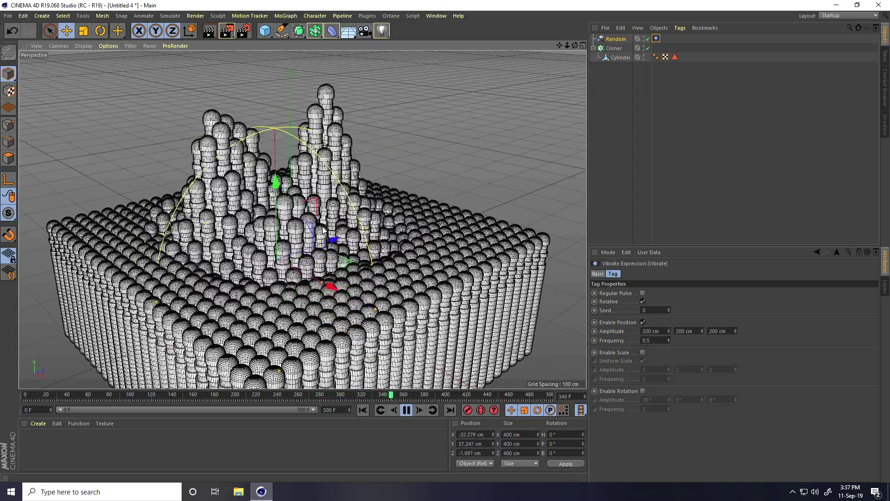
Set the Random effector's Animation Speed to 25% and play back the slower motion.
left_click(406, 410)
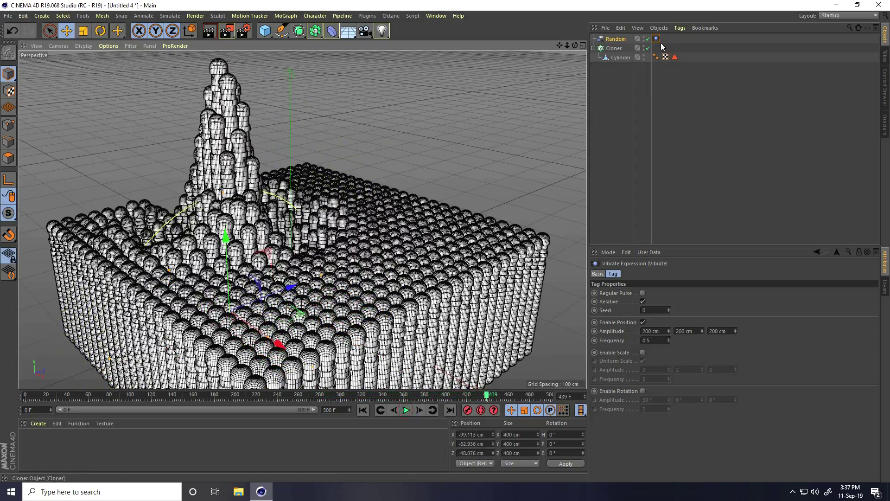
left_click(616, 41)
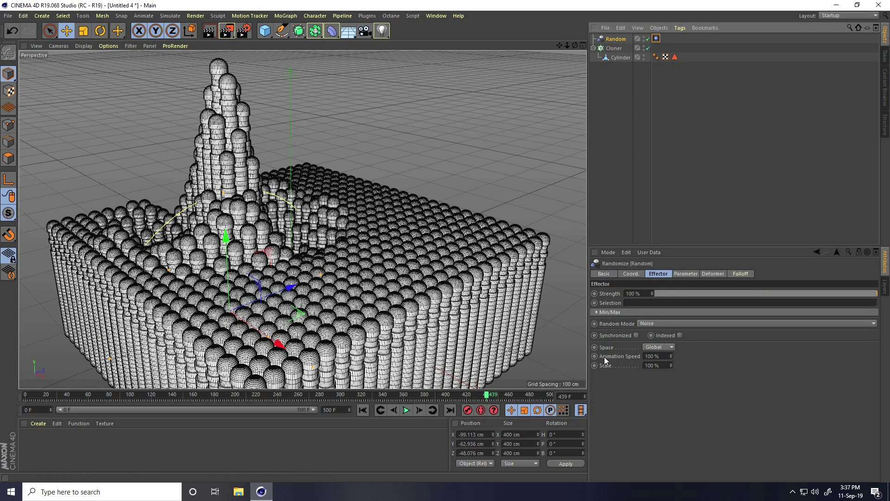
left_click(658, 356)
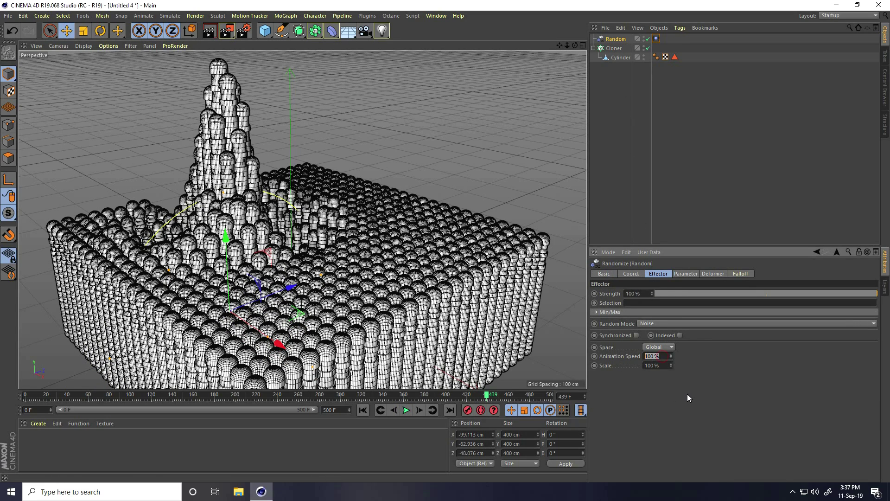
type("25")
key("Return")
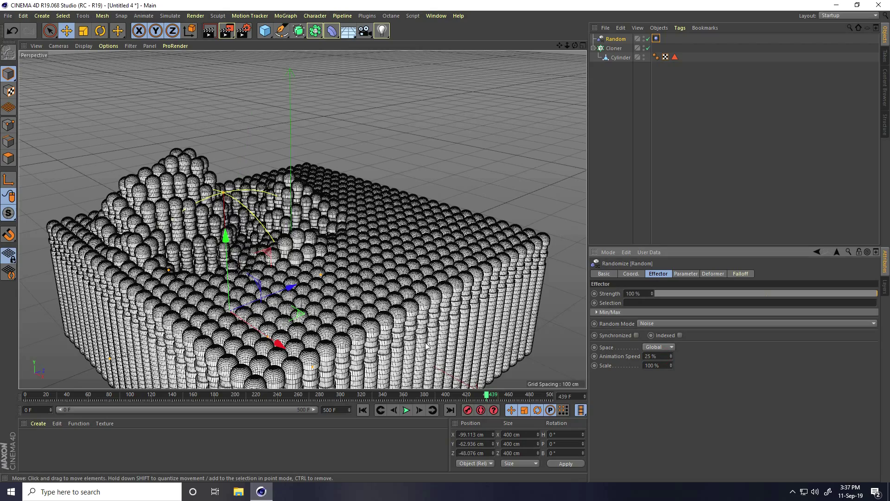
left_click(406, 410)
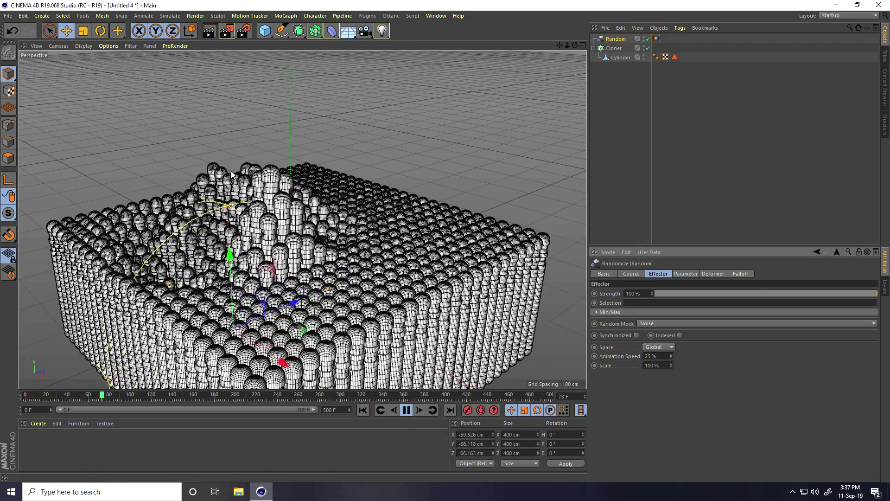
left_click_drag(335, 242, 312, 277, "alt")
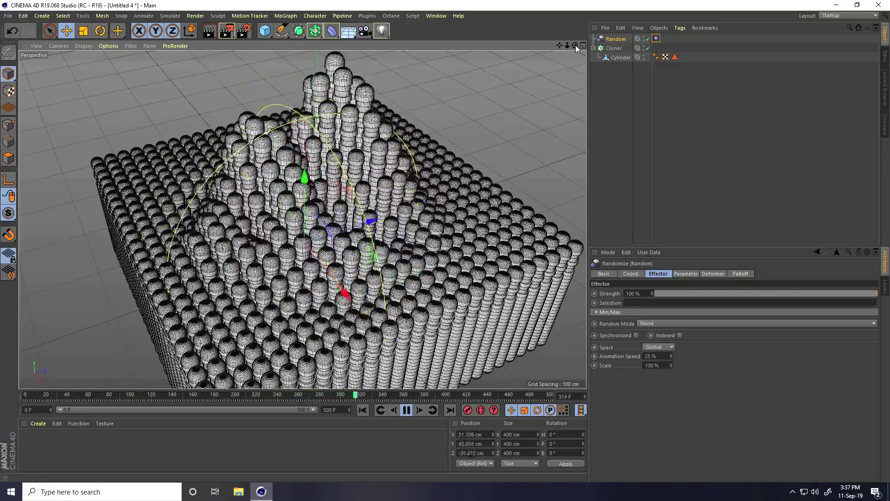
Add a Delay effector to the Cloner in Spring mode at 60% strength.
left_click(406, 411)
left_click(616, 48)
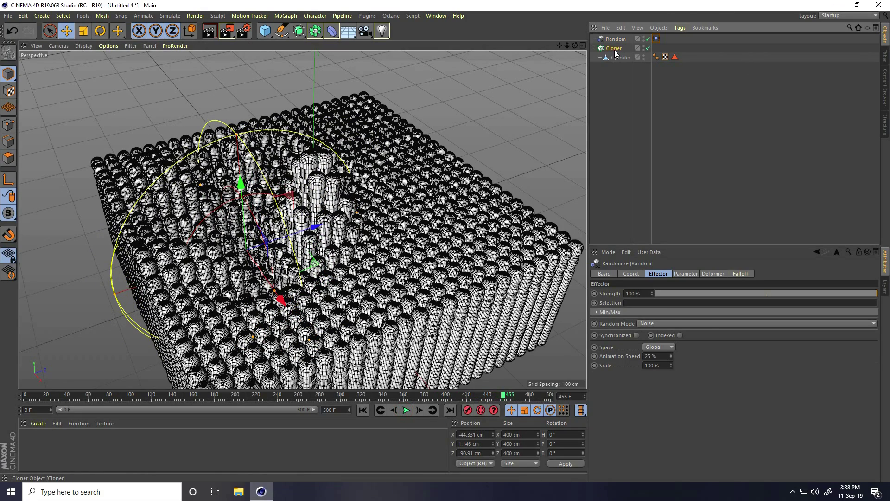
left_click(285, 16)
mouse_move(288, 30)
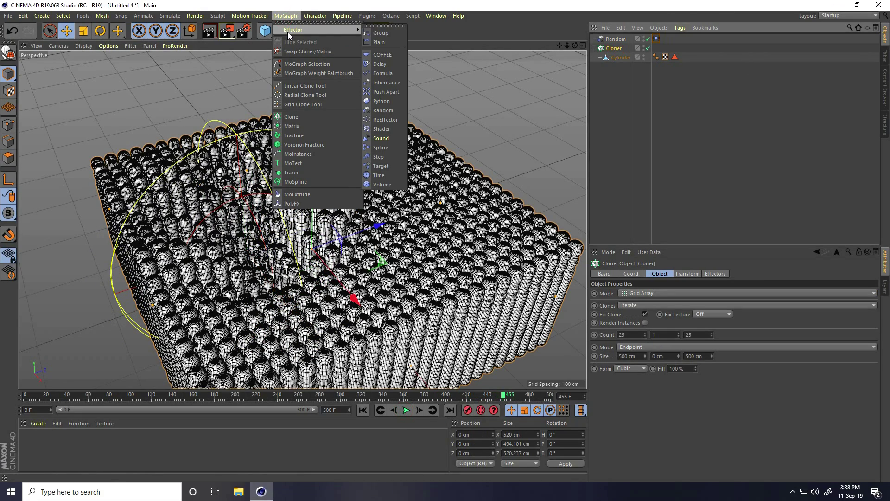
left_click(384, 62)
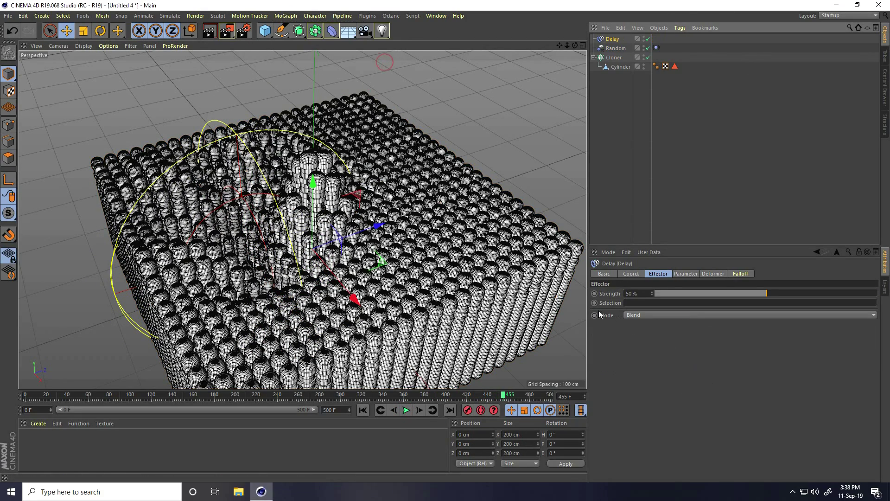
left_click(627, 315)
left_click(635, 343)
left_click(644, 293)
type("60")
key("Return")
Preview the delayed animation in smooth shading without lines, then stop playback.
left_click_drag(398, 291, 404, 288, "alt")
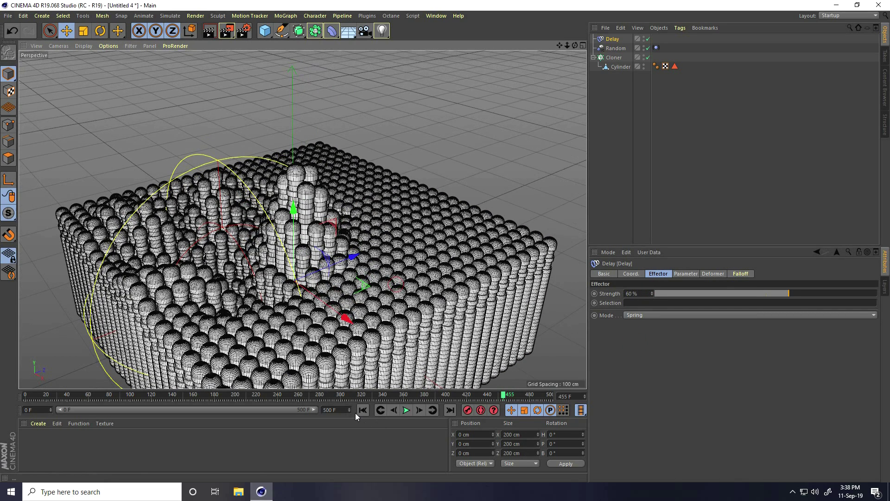
left_click(408, 410)
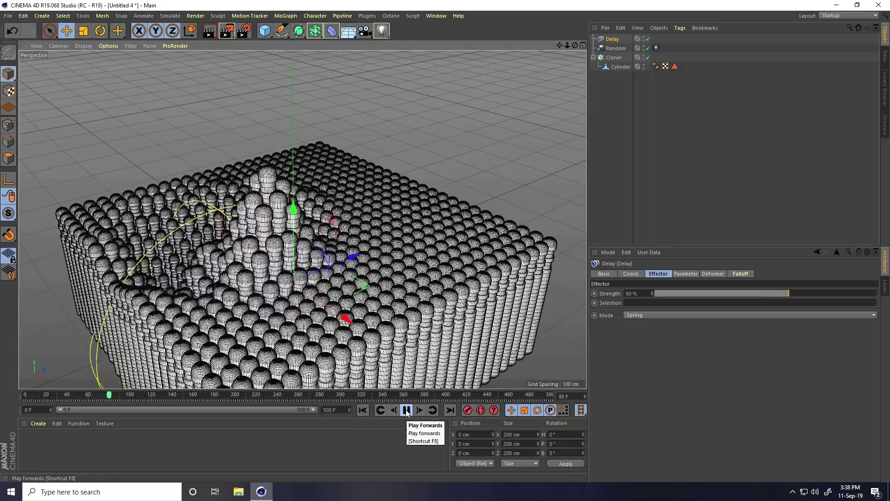
left_click_drag(362, 131, 324, 106, "alt")
left_click(85, 46)
left_click(91, 62)
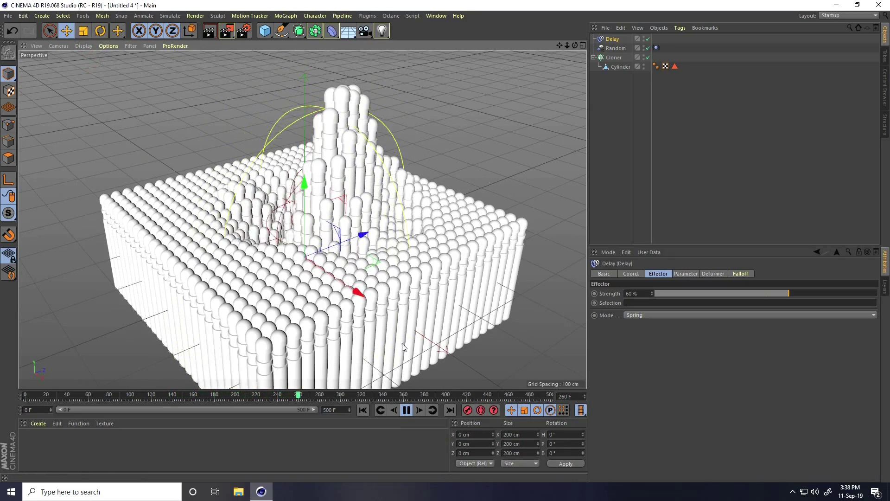
left_click(407, 411)
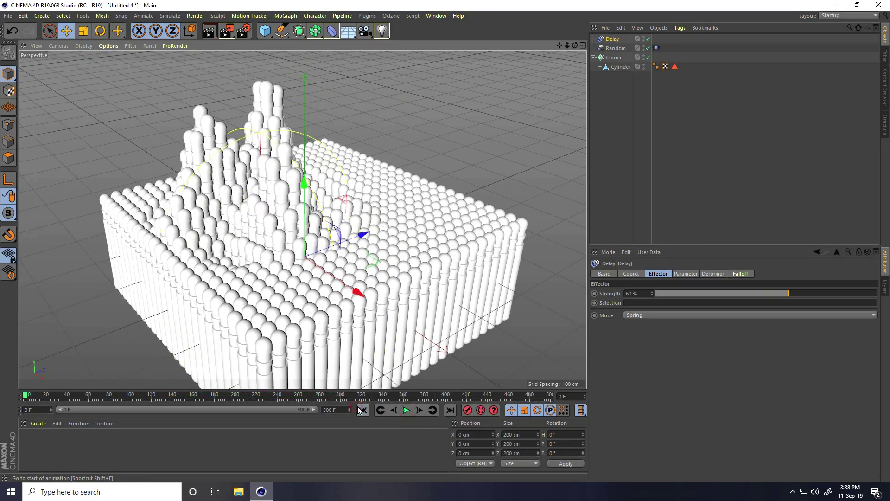
left_click(407, 410)
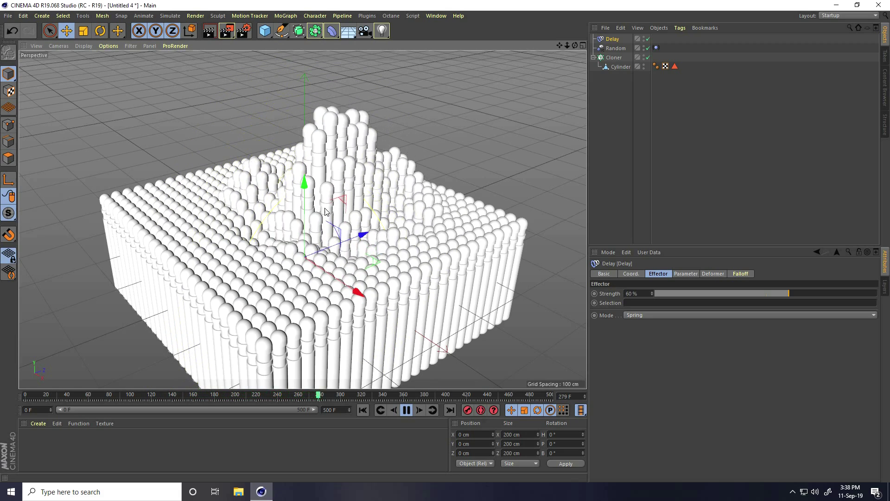
left_click(406, 411)
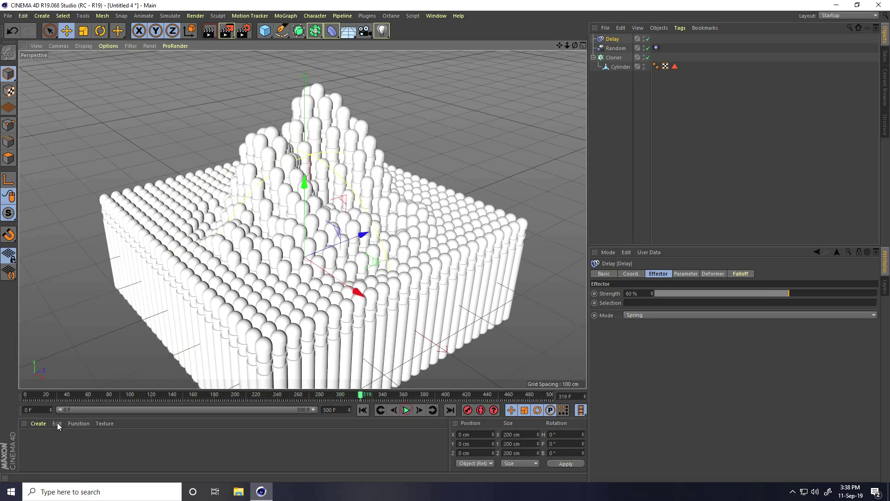
left_click(32, 424)
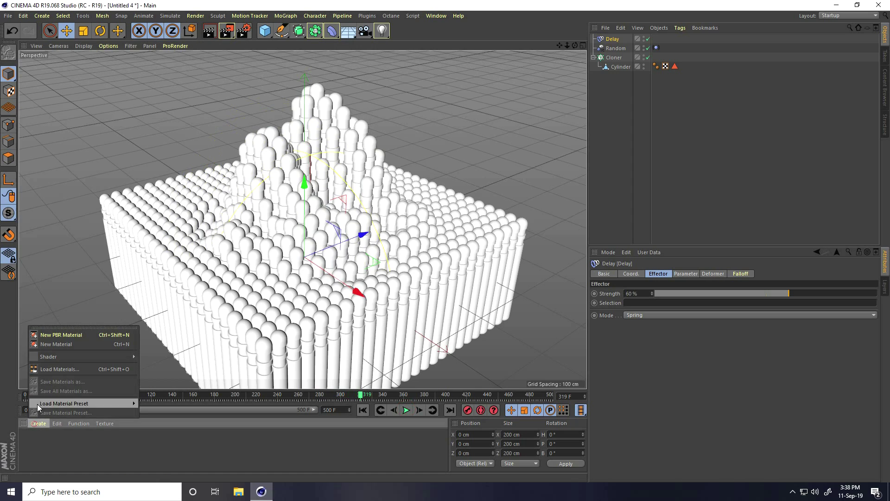
Create a black material with a Reflection (Legacy) layer at 30% brightness.
left_click(74, 345)
double_click(28, 438)
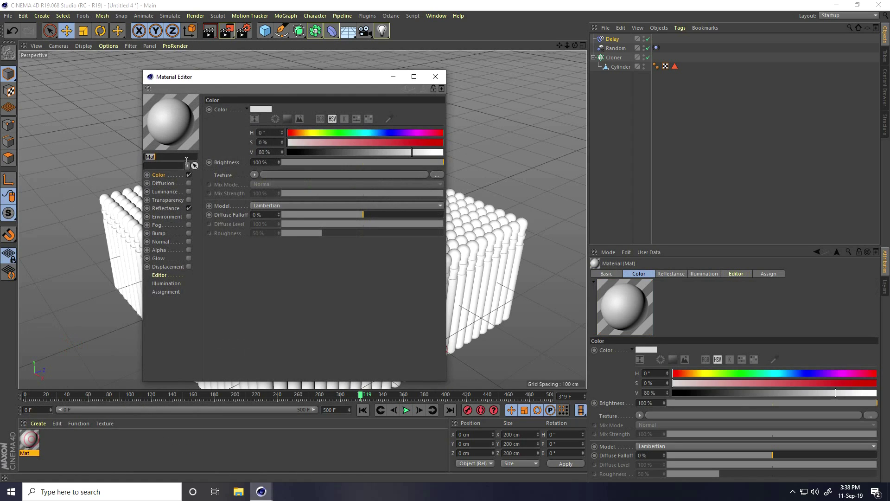
left_click_drag(297, 152, 274, 151)
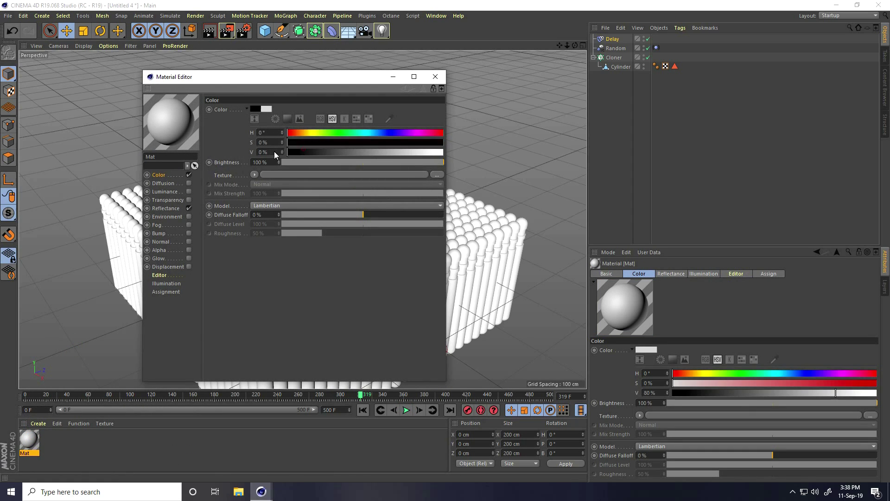
left_click(178, 209)
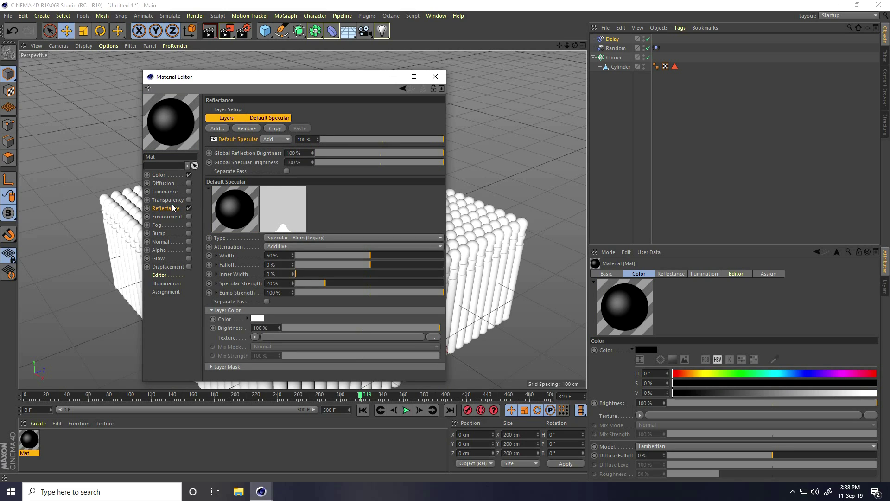
left_click(159, 175)
left_click(161, 208)
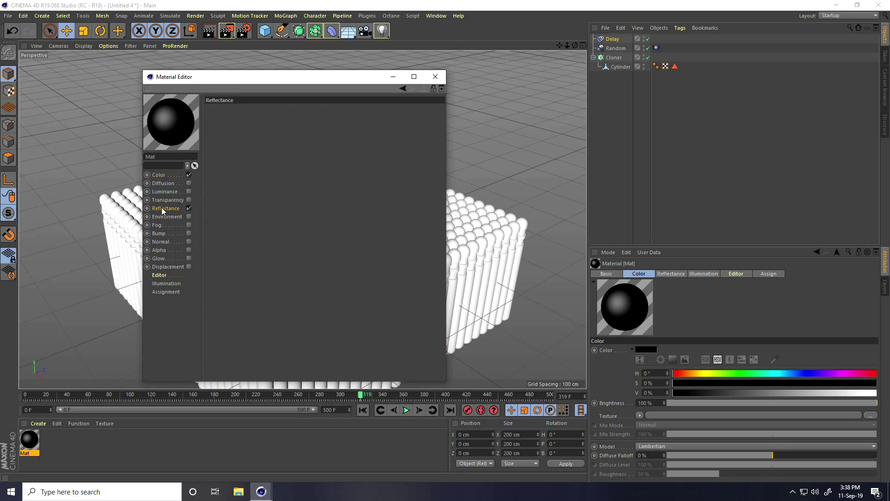
left_click(221, 131)
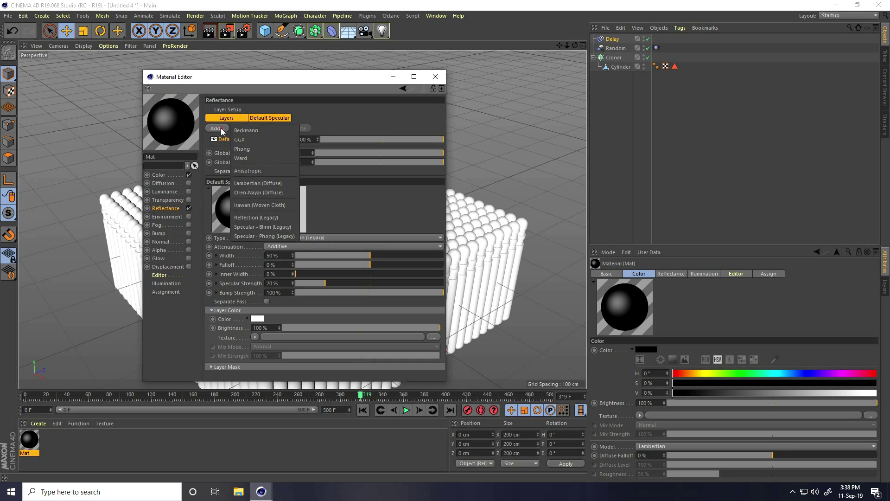
left_click(252, 214)
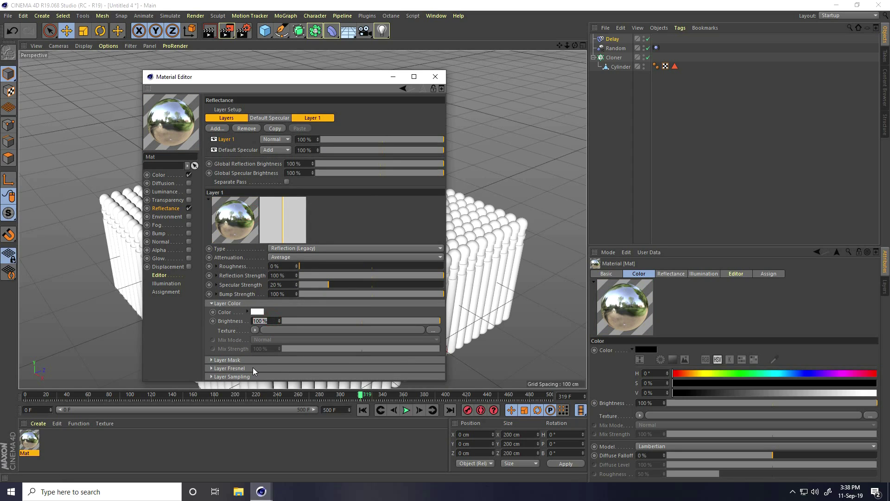
type("30")
key("Return")
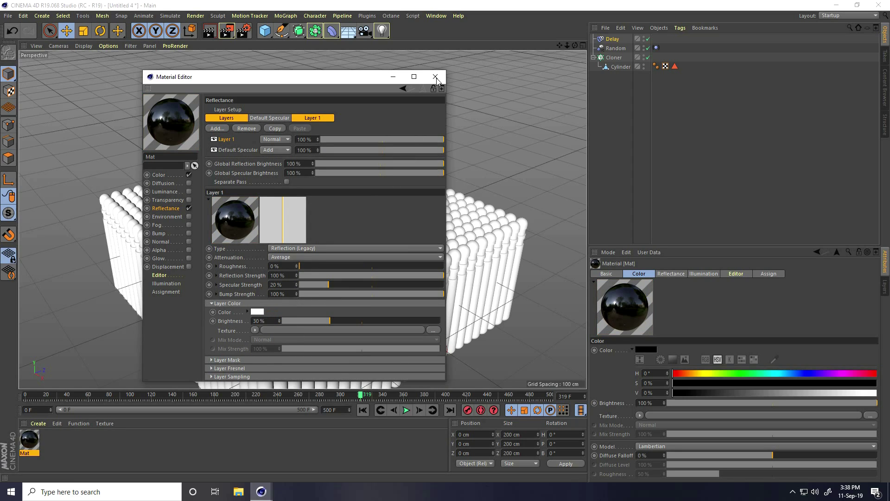
Apply the black glossy material to the Cylinder.
left_click(435, 77)
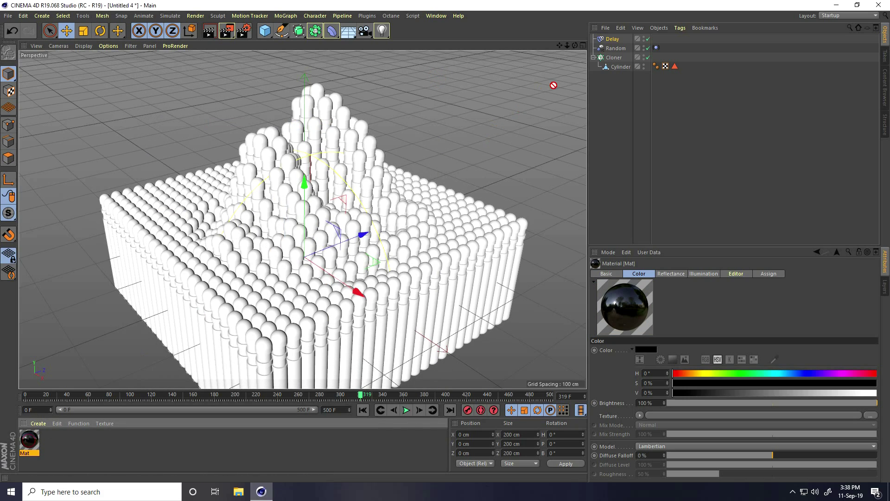
left_click_drag(624, 72, 624, 70)
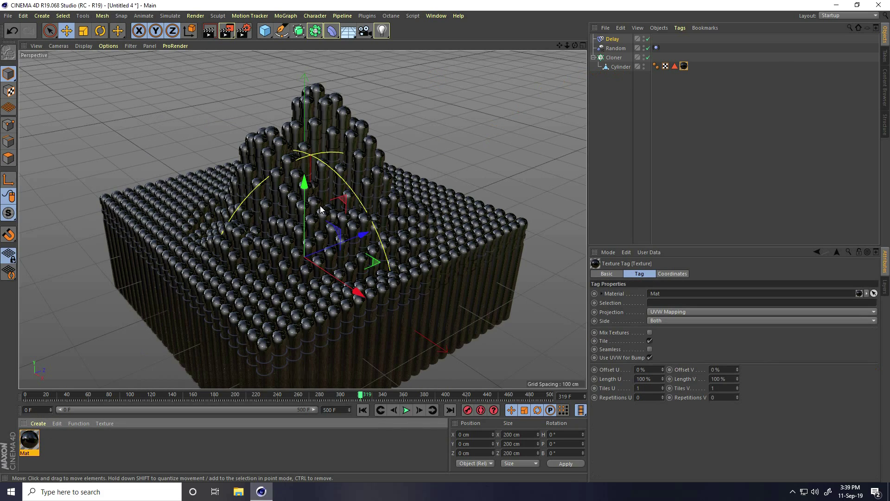
scroll(346, 166, "up", 3)
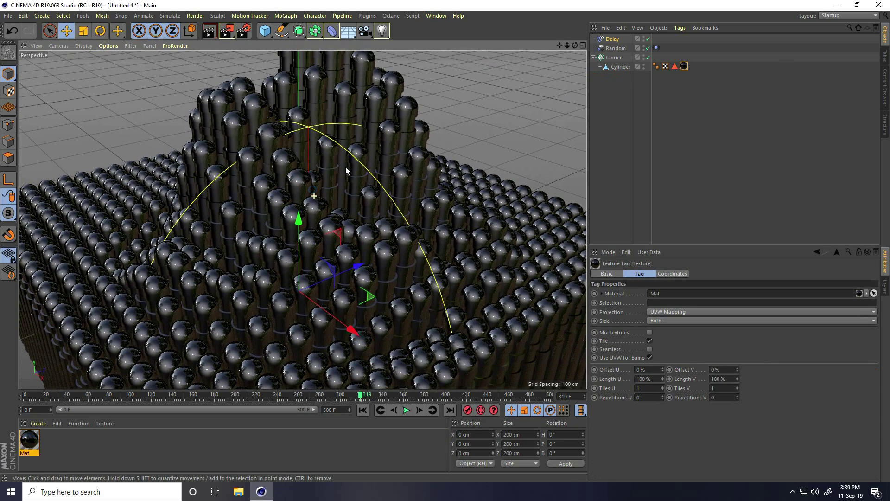
Create a new material coloured orange with H 40, S 100%, V 100%.
left_click(39, 424)
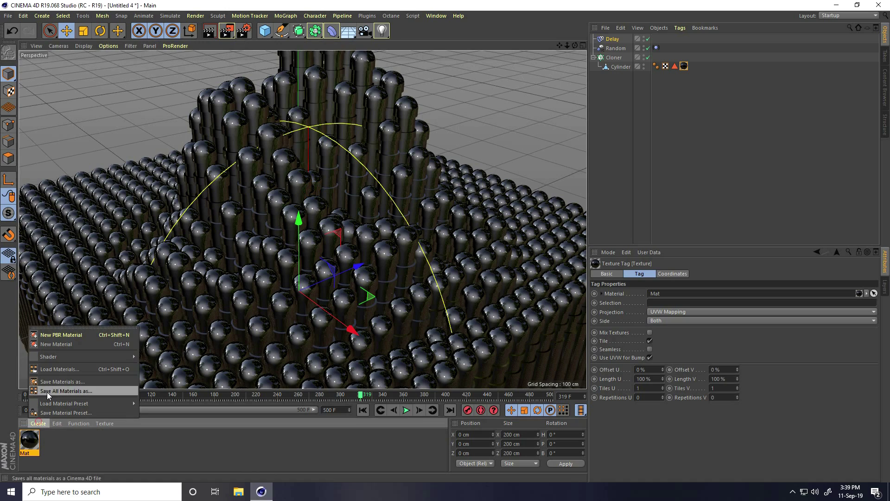
left_click(76, 345)
double_click(28, 447)
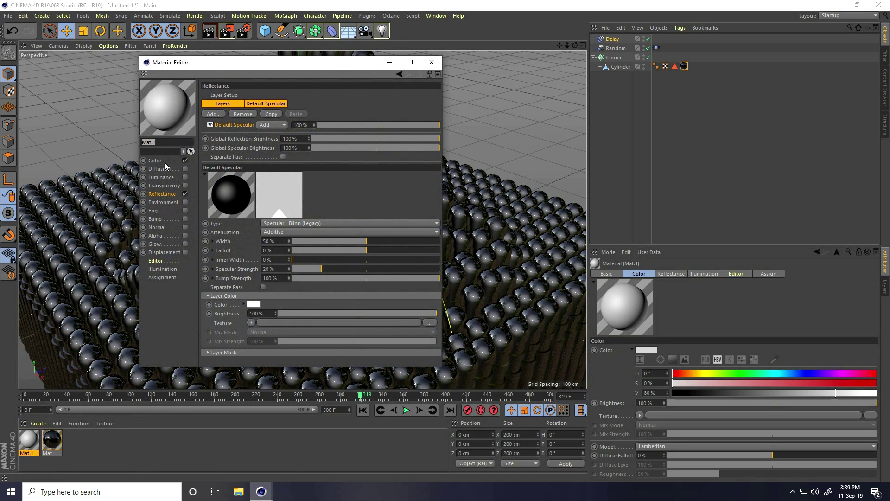
left_click(155, 161)
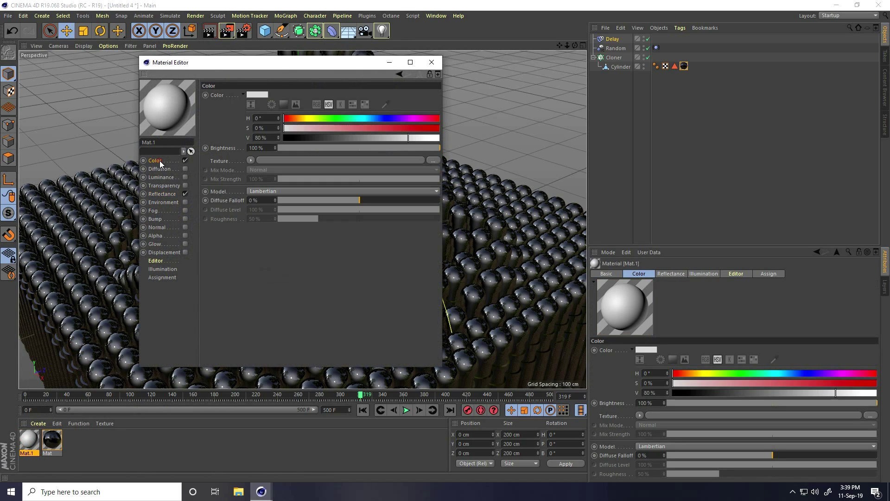
double_click(260, 118)
type("40")
key("Tab")
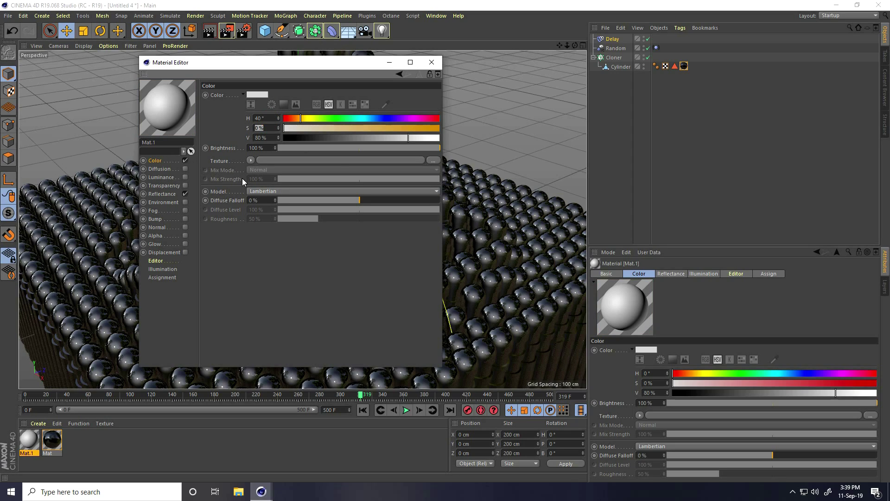
type("100")
key("Tab")
type("100")
key("Tab")
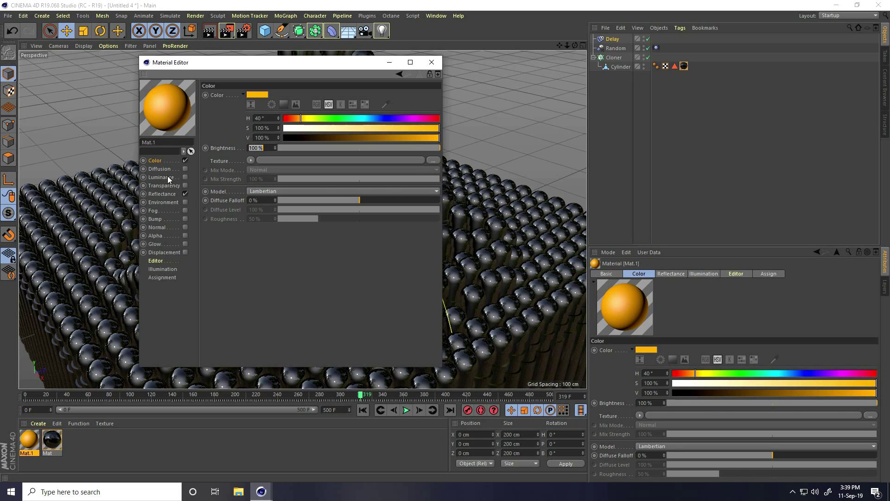
Enable Luminance with H 10, S 100%, V 100% at 300% brightness.
left_click(185, 177)
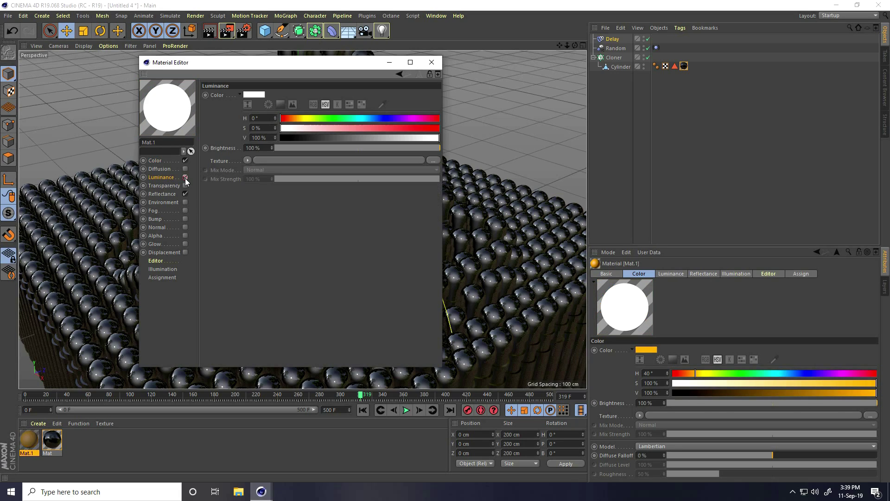
left_click(260, 117)
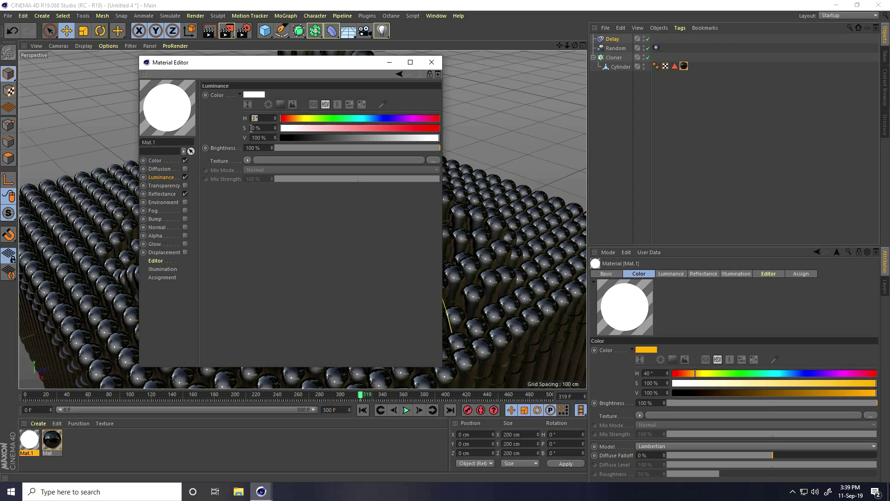
type("10")
key("Tab")
type("100")
key("Tab")
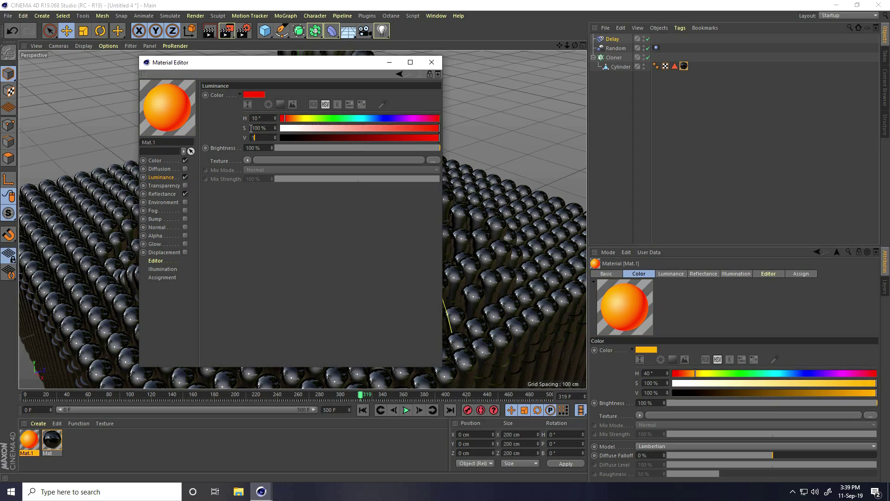
type("100")
key("Tab")
left_click(156, 194)
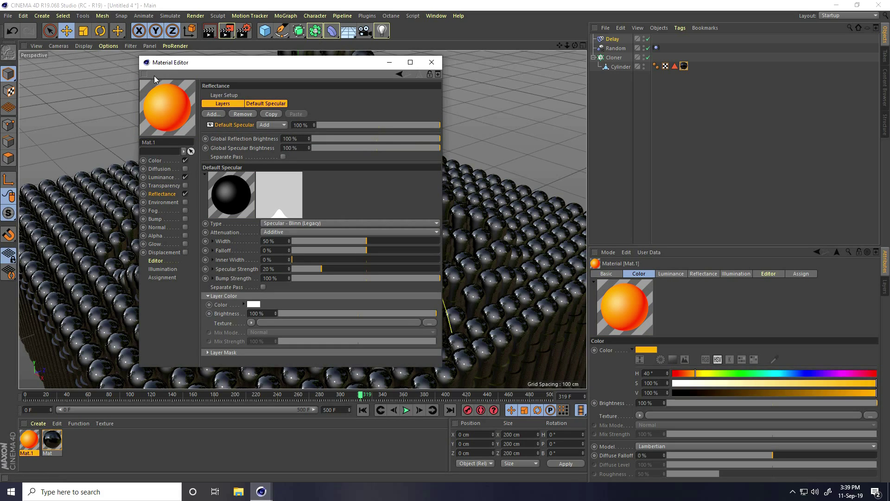
left_click(157, 177)
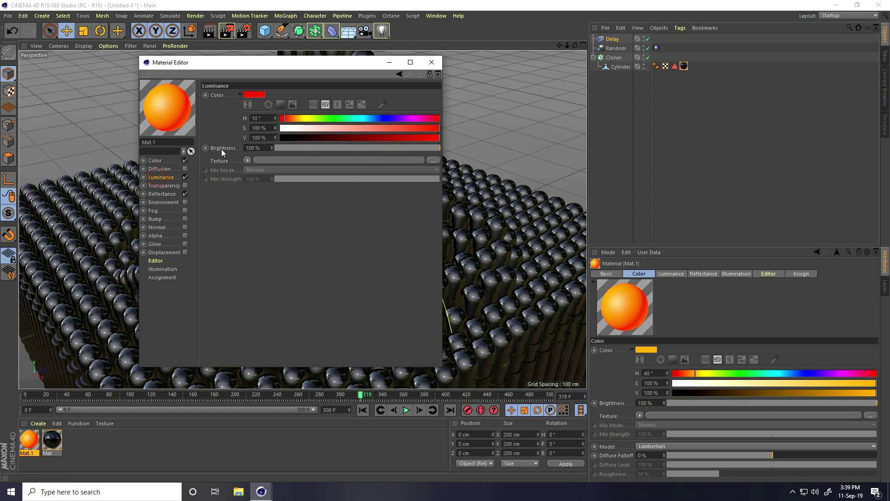
left_click_drag(261, 147, 243, 149)
type("300")
key("Return")
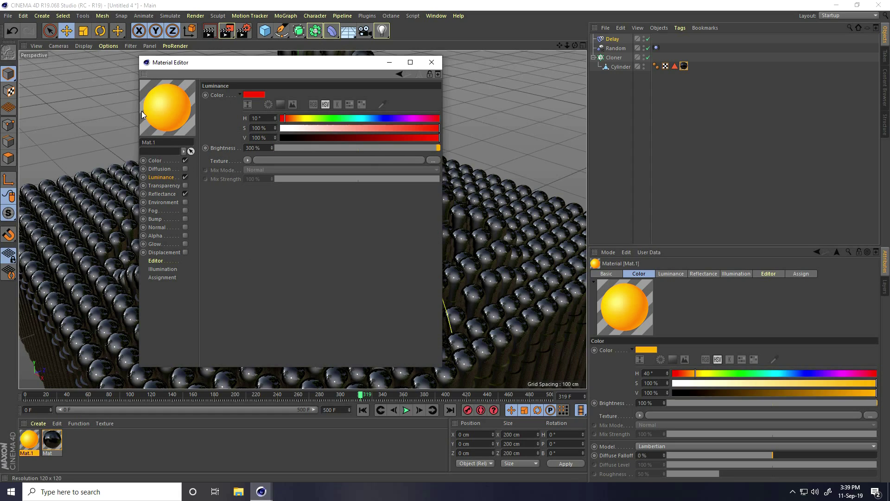
Enable Glow with 10% inner and 50% outer strength.
left_click(185, 244)
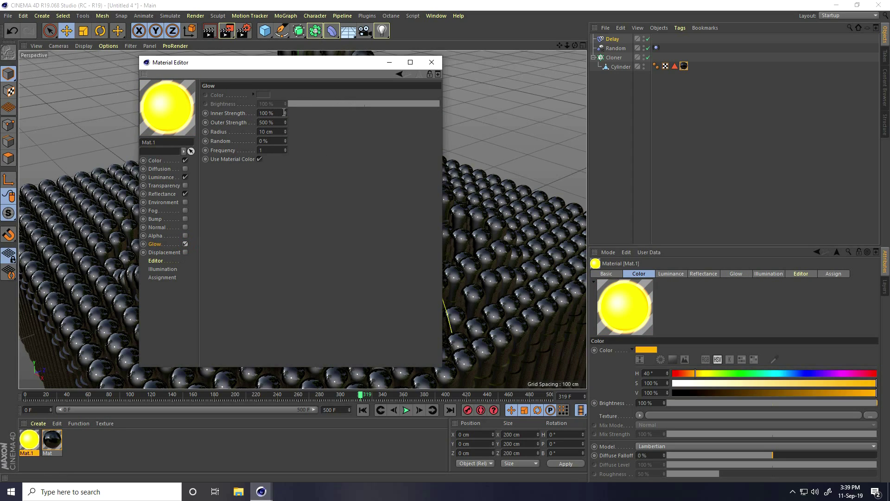
left_click_drag(282, 113, 258, 113)
type("10")
key("Tab")
type("50")
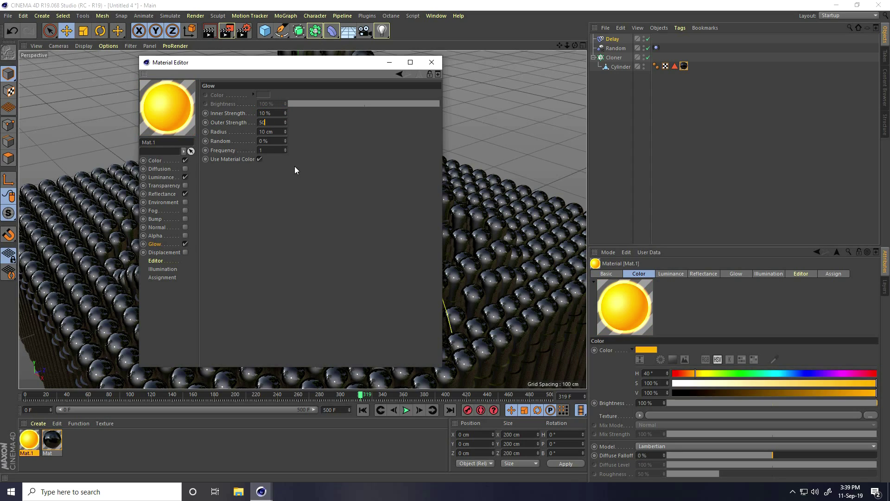
key("Return")
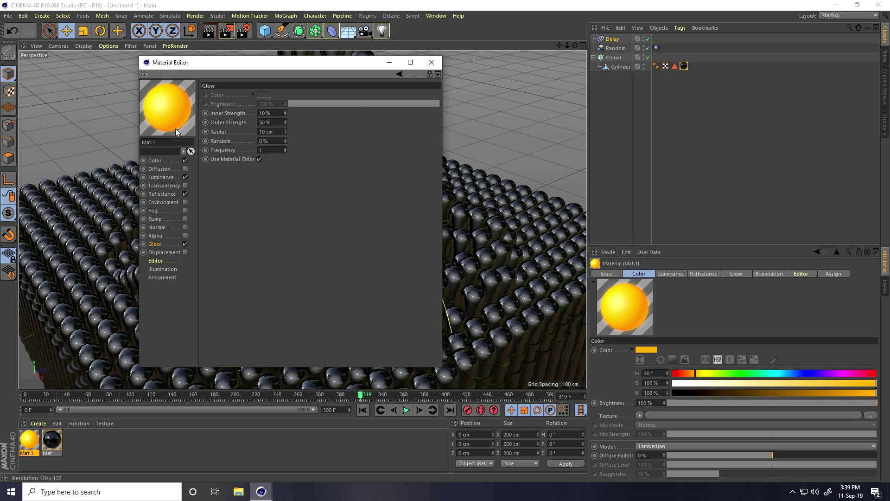
left_click(432, 63)
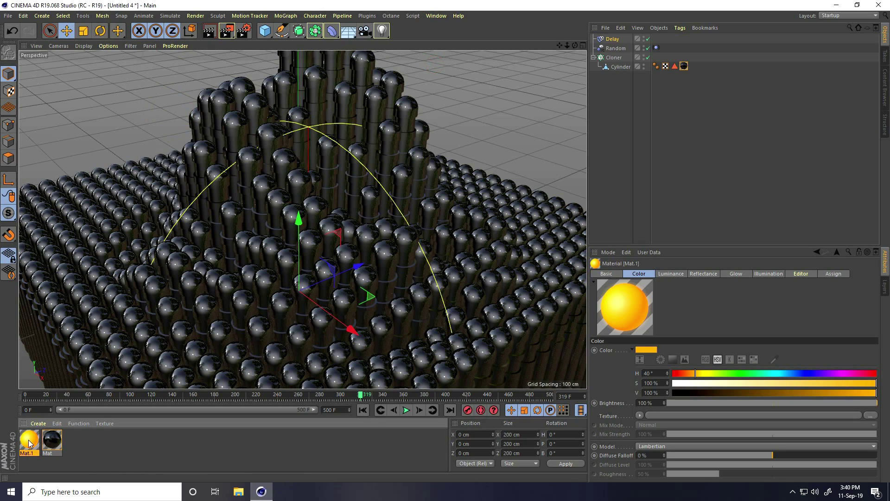
Apply orange Mat.1 to the Cylinder's band selection, with the Cloner temporarily disabled.
left_click_drag(29, 442, 620, 69)
left_click(620, 68)
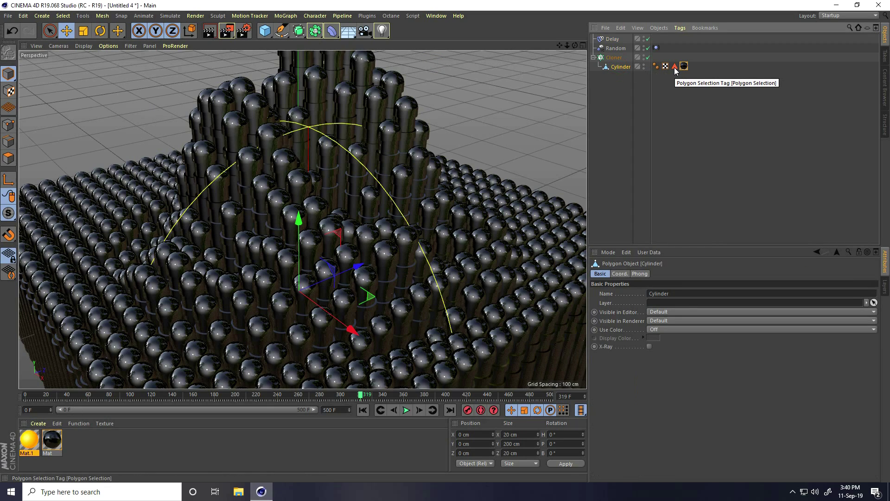
left_click(675, 67)
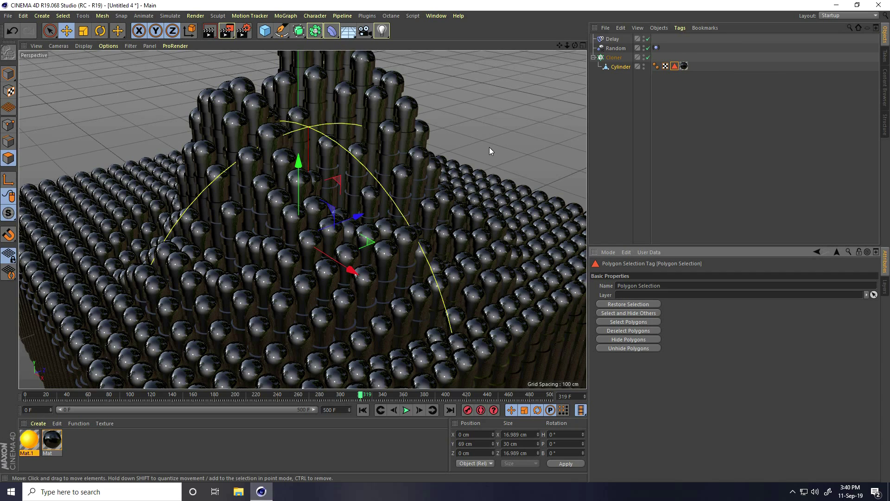
left_click(648, 57)
scroll(304, 248, "up", 3)
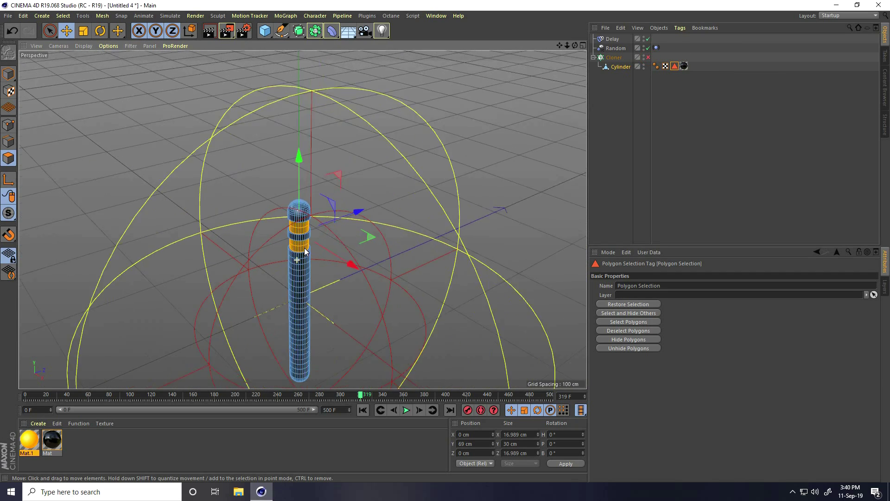
right_click(29, 437)
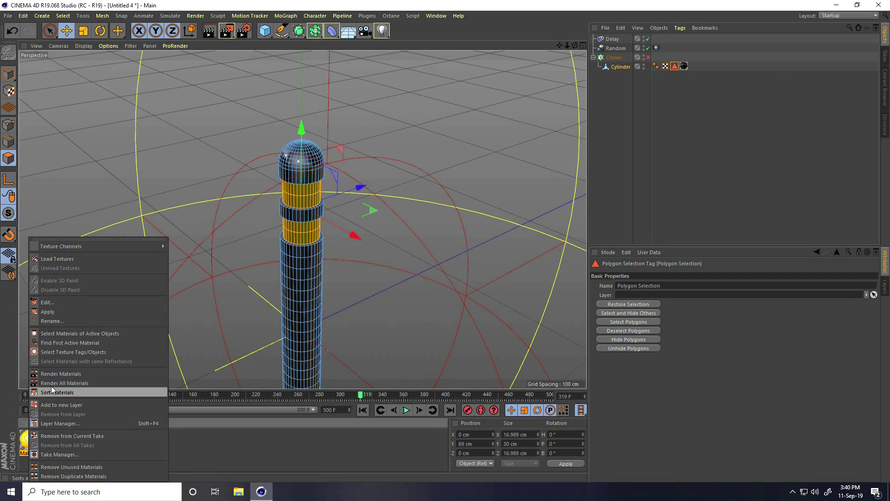
left_click(55, 314)
left_click(9, 73)
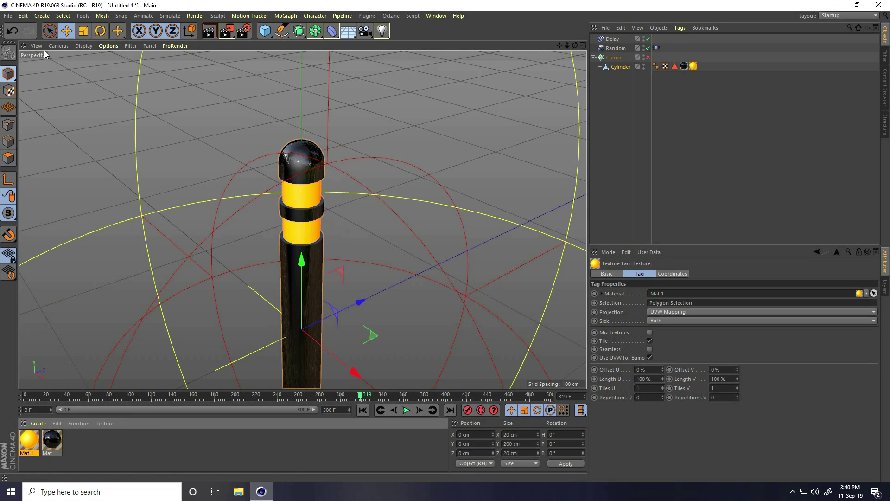
left_click(66, 30)
scroll(326, 187, "up", 2)
scroll(300, 217, "up", 3)
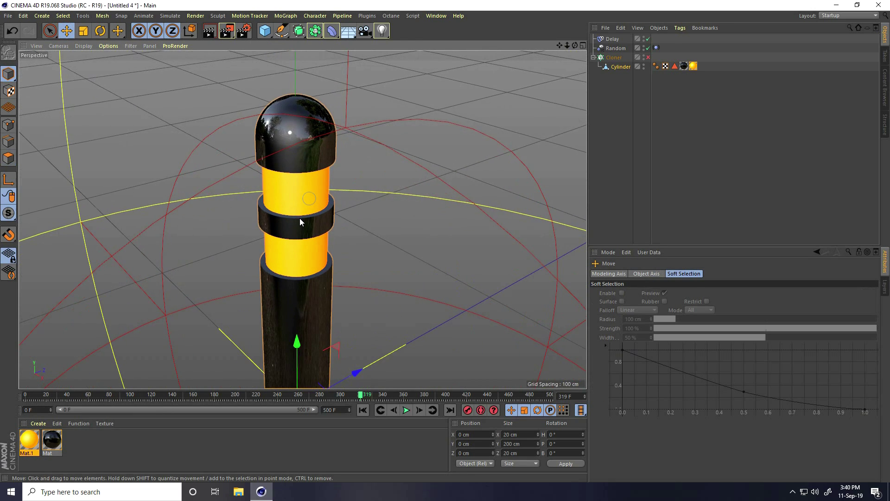
left_click(648, 57)
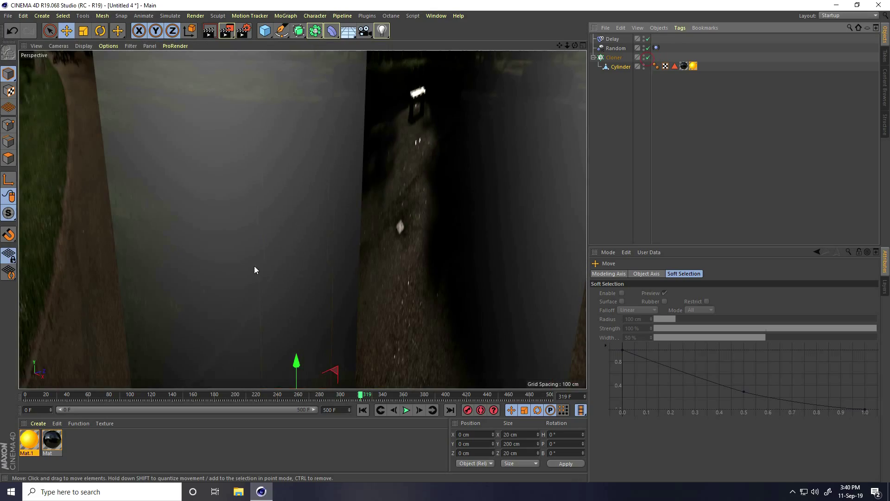
Add a Sky object to the scene from the environment objects list.
scroll(250, 264, "down", 8)
mouse_move(233, 255)
left_mouse_down("alt")
mouse_move(355, 221)
mouse_move(232, 243)
mouse_move(250, 250)
mouse_move(278, 218)
mouse_move(277, 197)
mouse_move(243, 211)
left_mouse_up("alt")
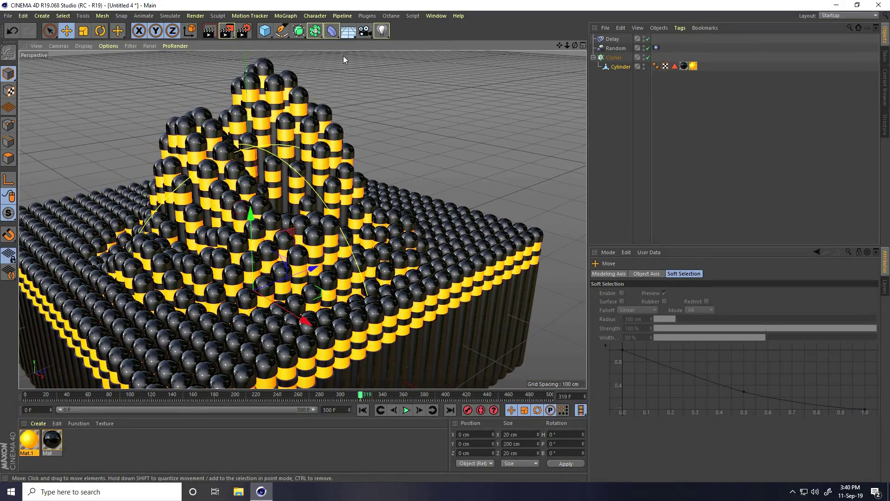
left_click(348, 31)
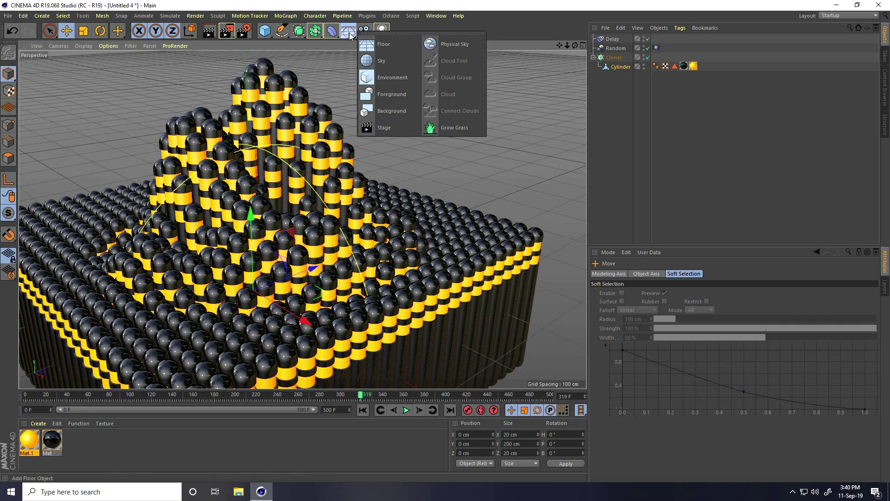
left_click(386, 59)
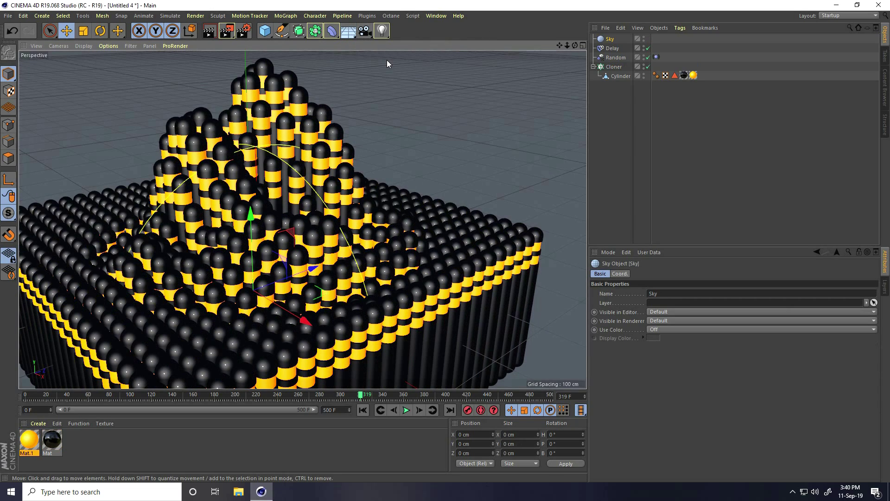
left_click(38, 423)
Create a luminance-only material using the Hdri Images file as its texture.
left_click(51, 343)
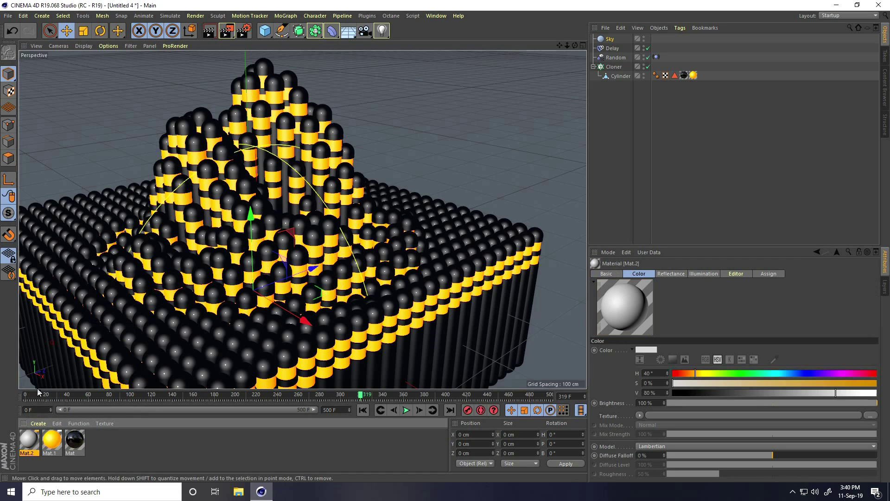
double_click(29, 441)
left_click(185, 160)
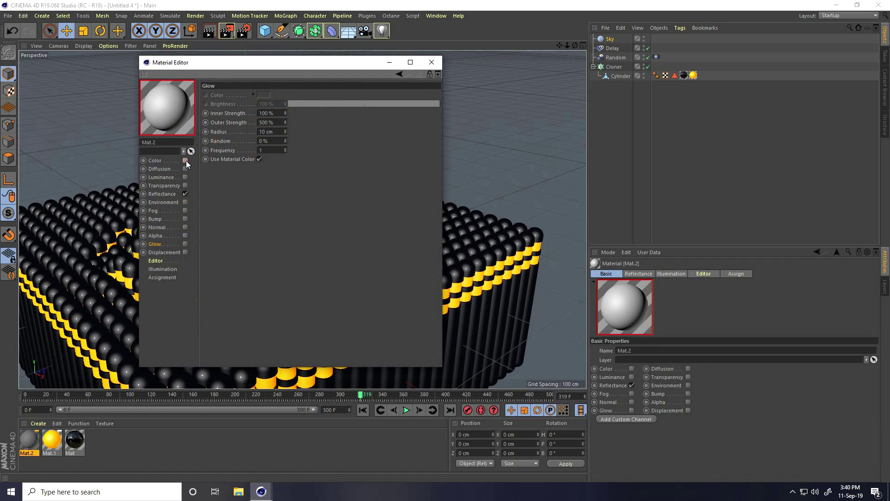
left_click(185, 194)
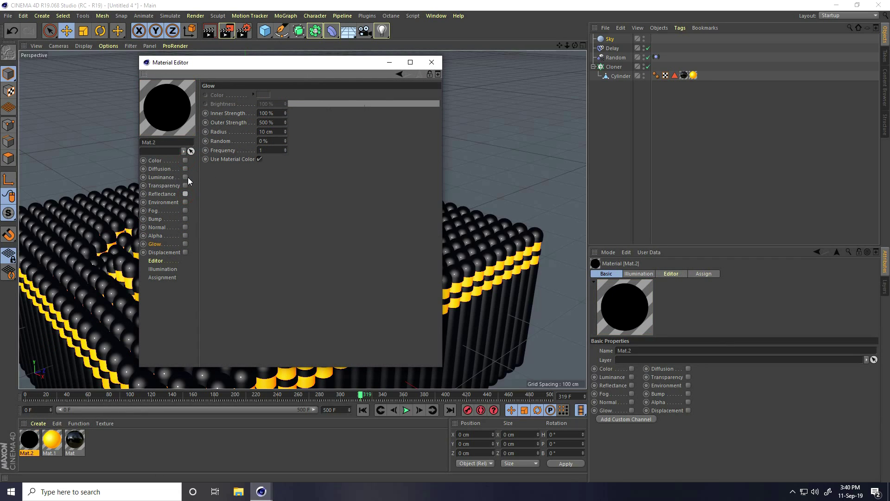
left_click(186, 177)
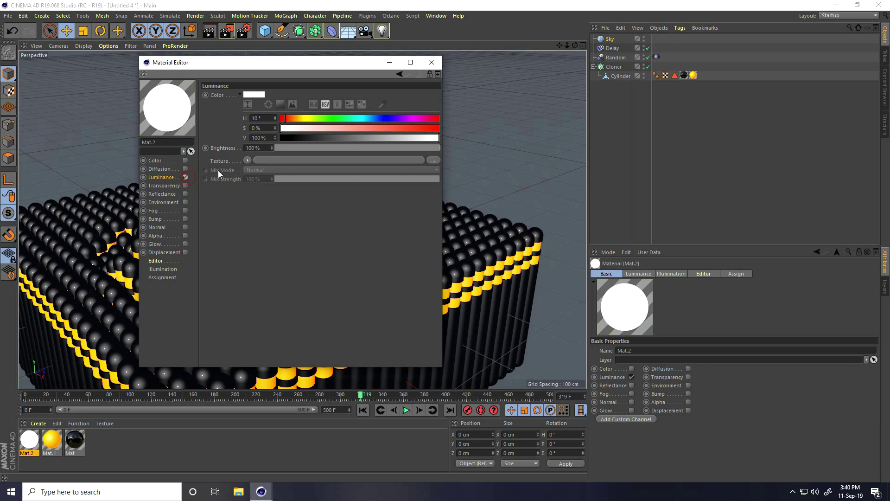
left_click(433, 161)
left_click(247, 160)
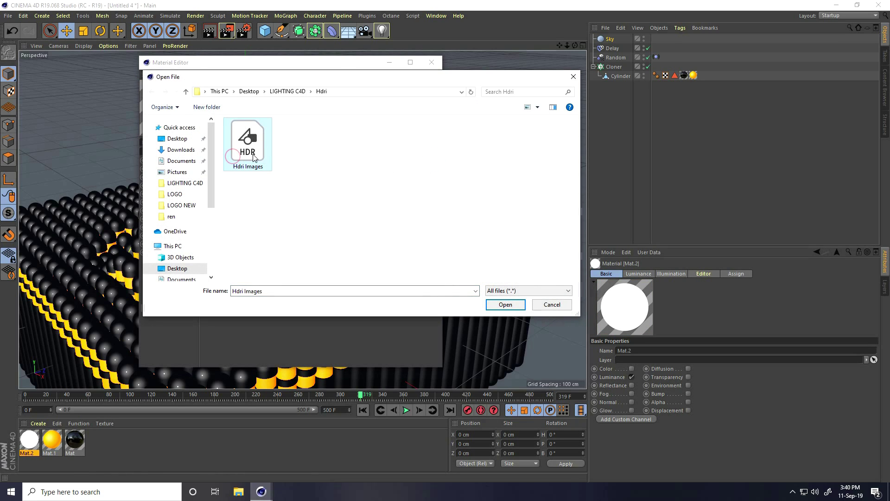
left_click(514, 307)
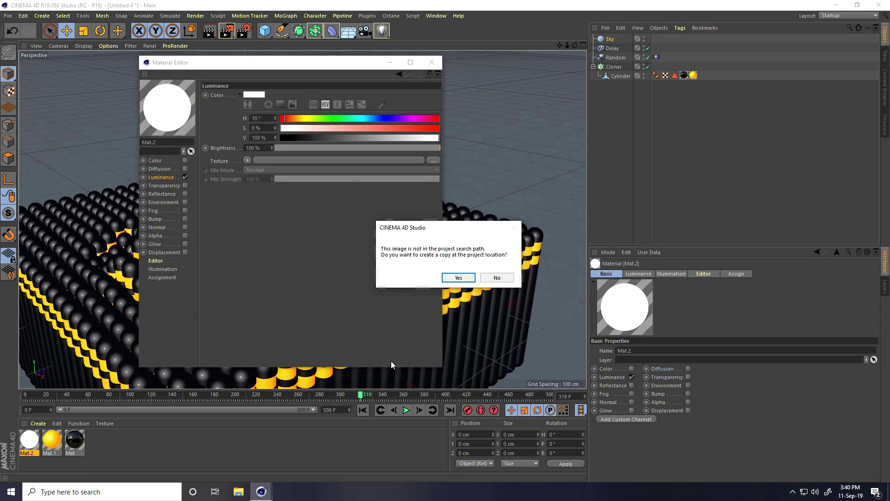
left_click(497, 278)
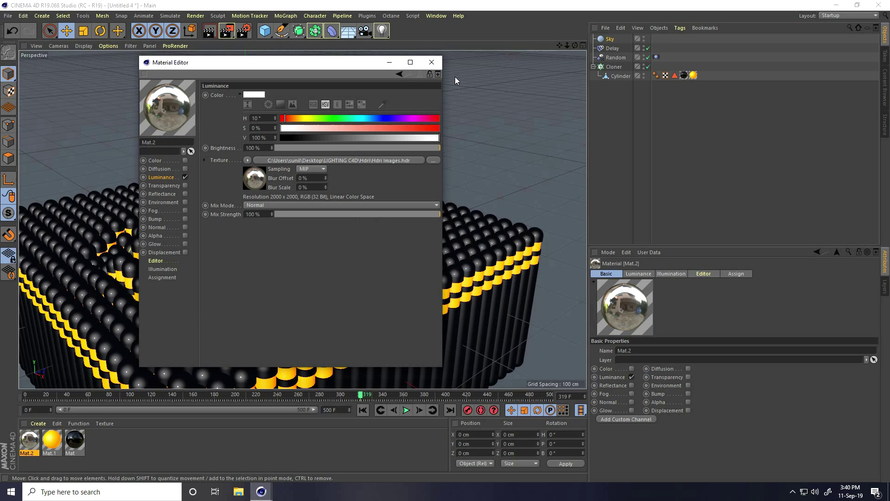
Apply the HDRI material Mat.2 to the Sky object.
left_click(432, 62)
left_click_drag(27, 444, 611, 40)
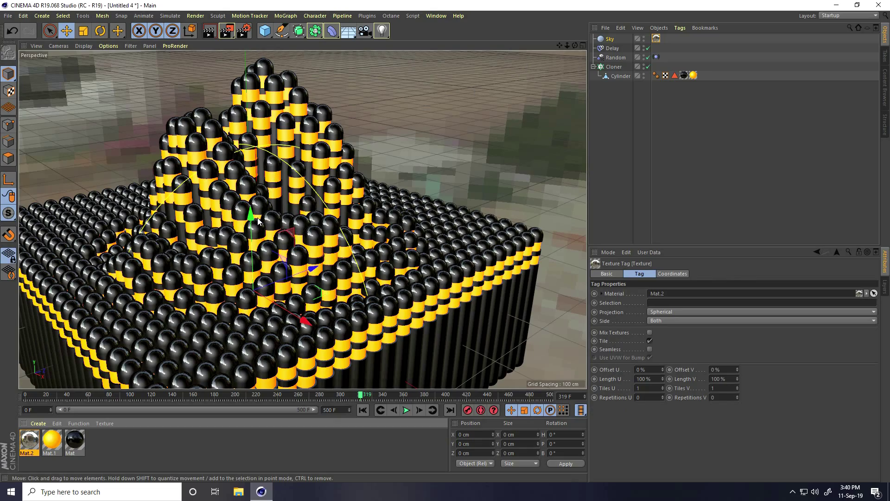
left_click_drag(257, 219, 307, 191, "alt")
Render a preview, then add a Glow render effect with 7% size.
left_click(208, 33)
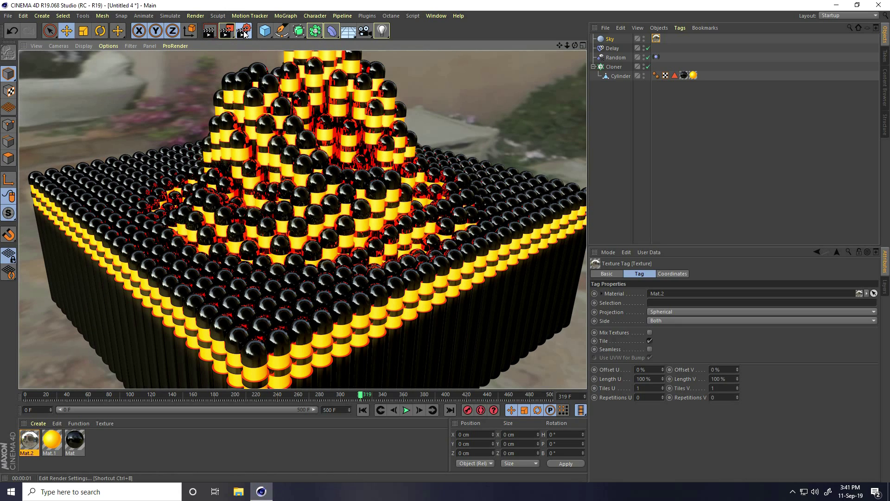
left_click(244, 33)
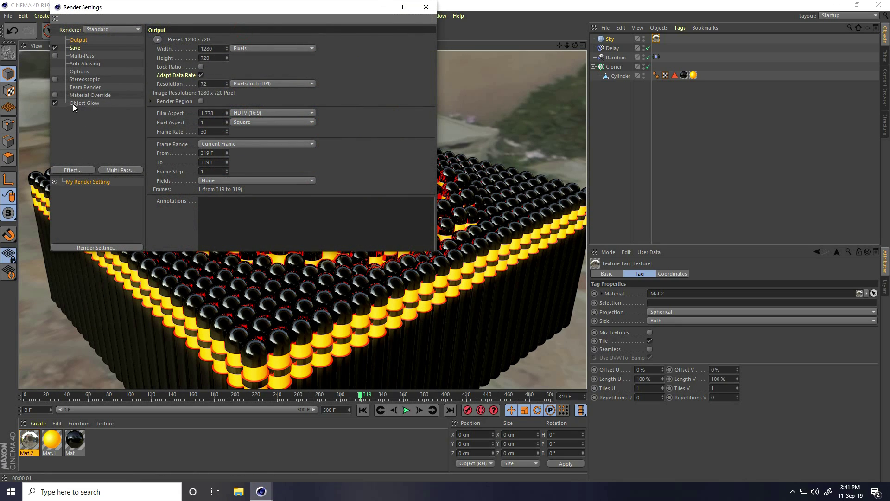
left_click(74, 104)
left_click(76, 169)
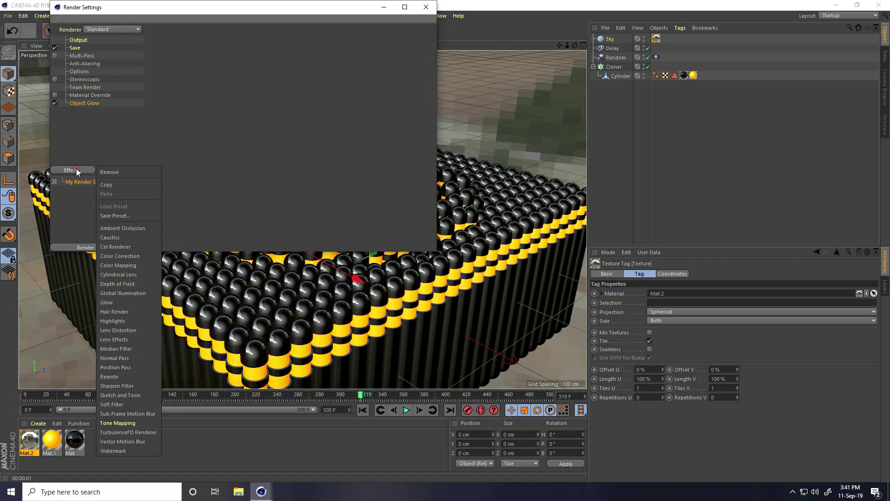
left_click(107, 304)
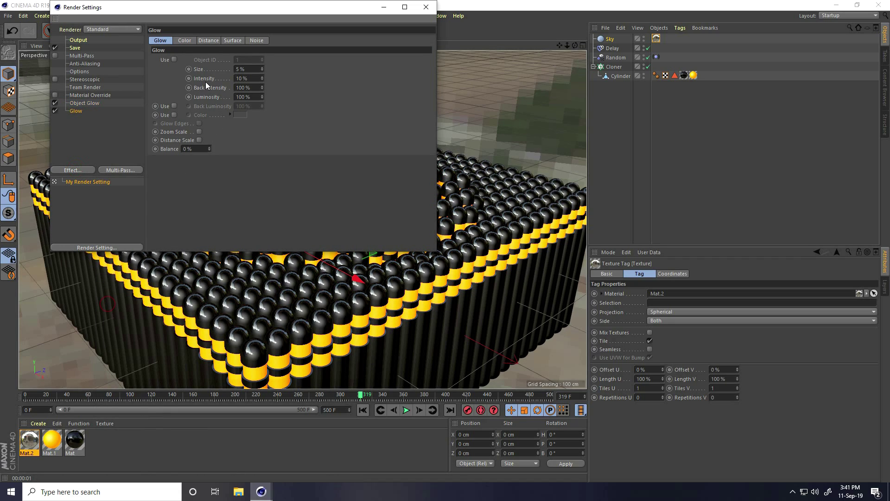
left_click_drag(249, 69, 229, 69)
type("7")
key("Return")
Add Global Illumination and Ambient Occlusion render effects.
left_click(67, 172)
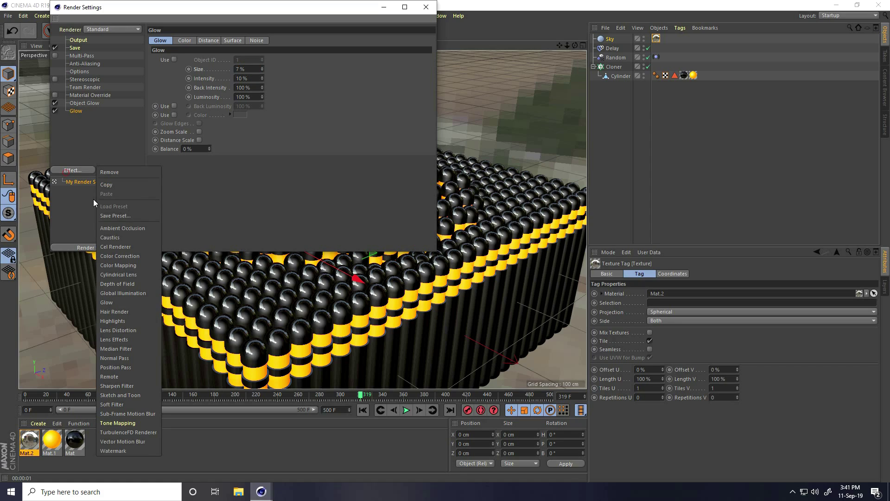
left_click(117, 294)
left_click(79, 169)
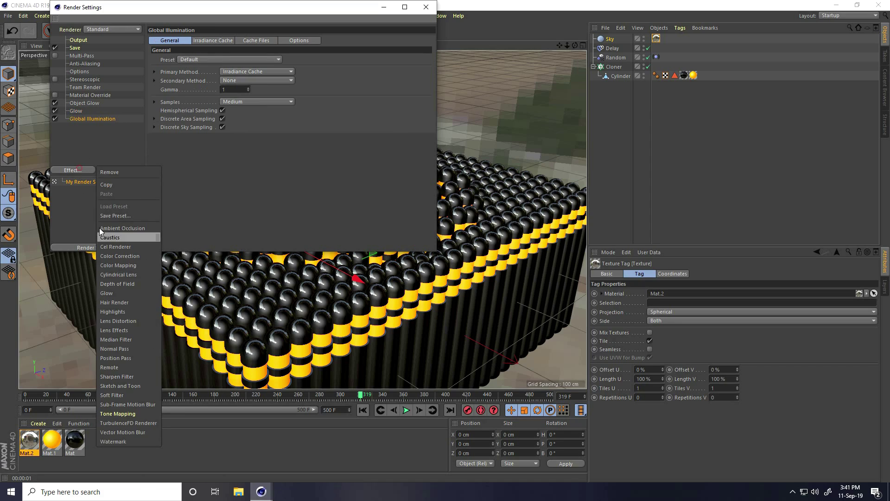
left_click(117, 228)
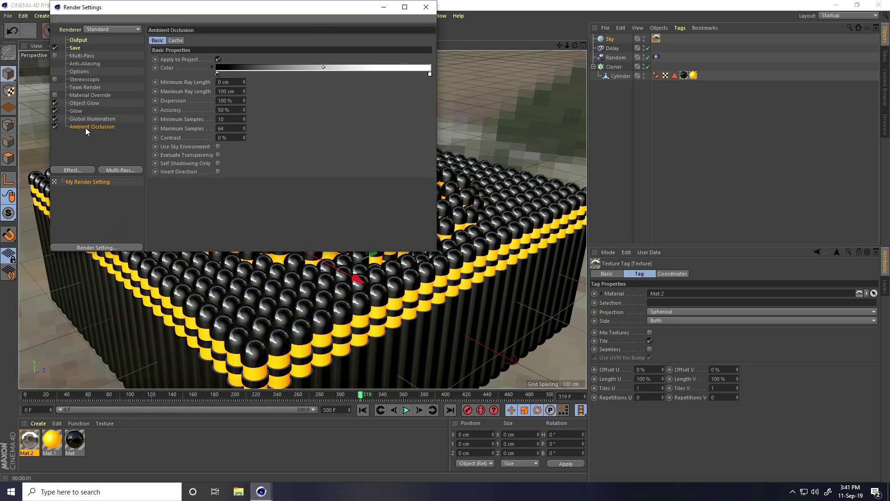
Close Render Settings, zoom in on the bollards, and render a viewport preview.
left_click(419, 13)
left_click_drag(343, 182, 346, 179, "alt")
scroll(333, 182, "up", 5)
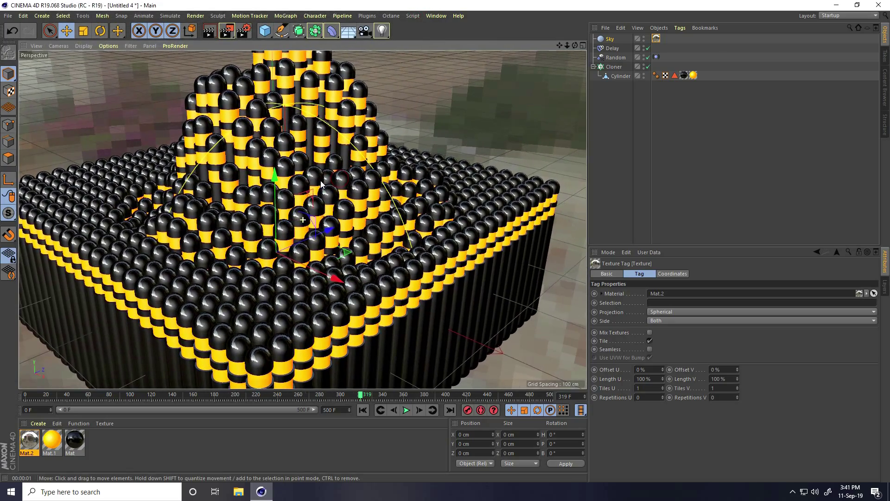
scroll(321, 183, "up", 5)
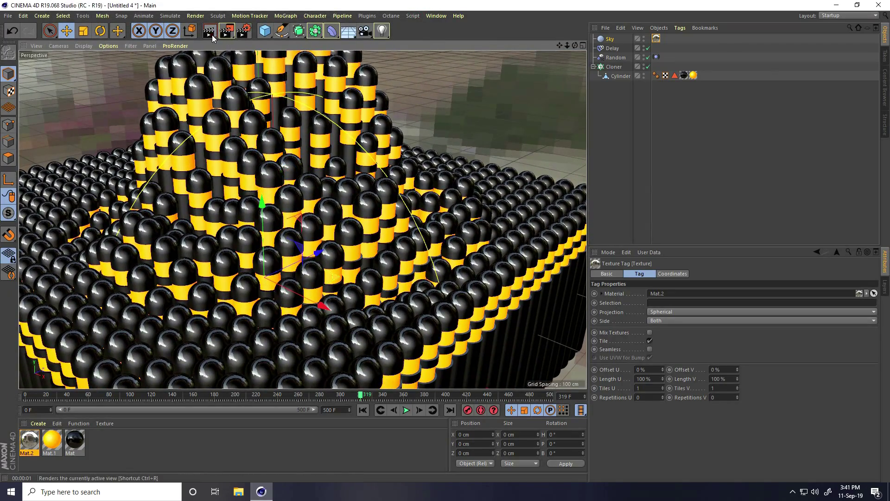
left_click(212, 34)
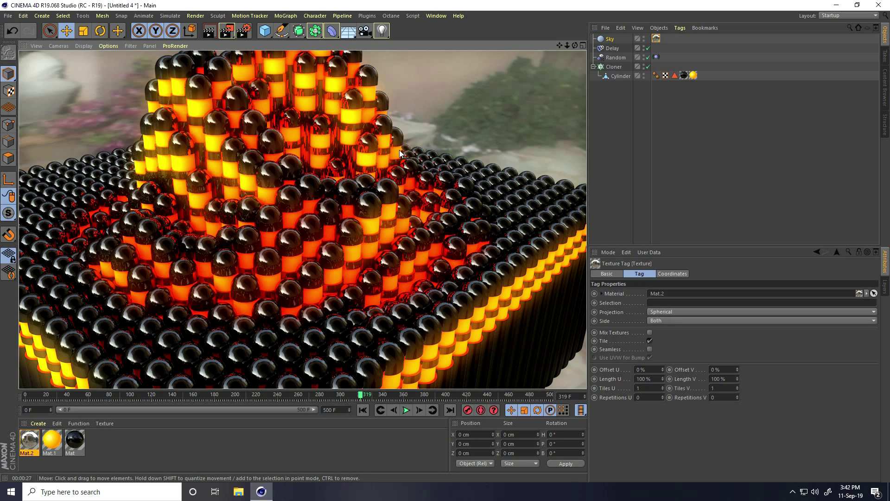
Add a Compositing tag to the Sky with Seen by Camera off, then reopen Render Settings.
left_click(441, 131)
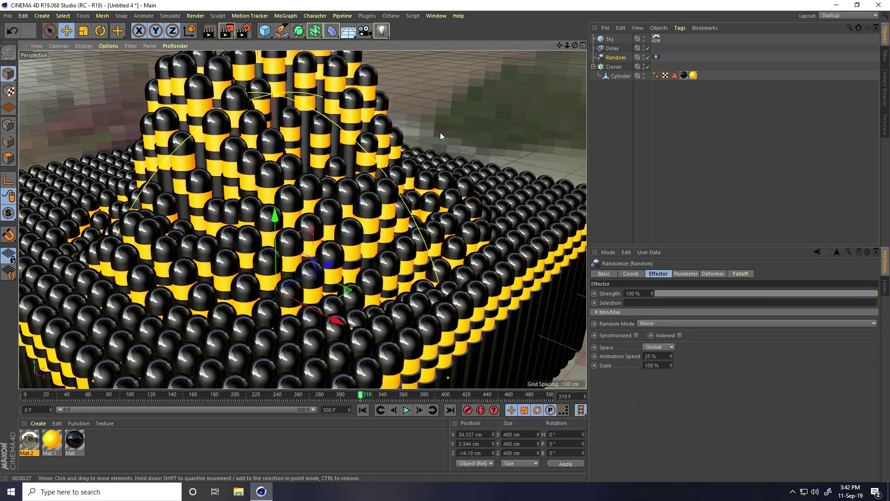
left_click(611, 41)
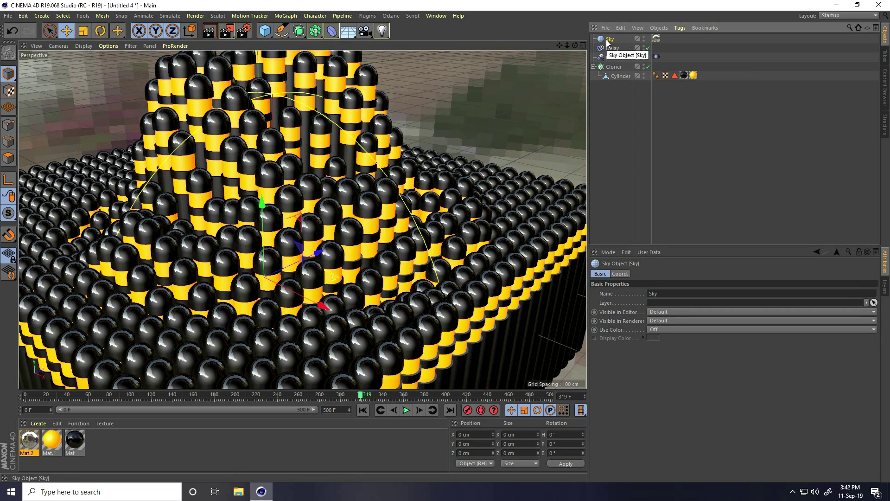
right_click(607, 41)
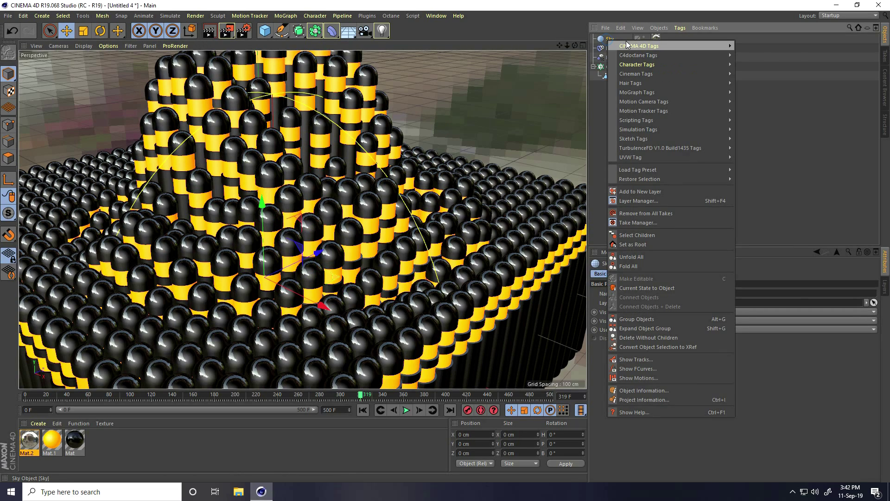
mouse_move(655, 46)
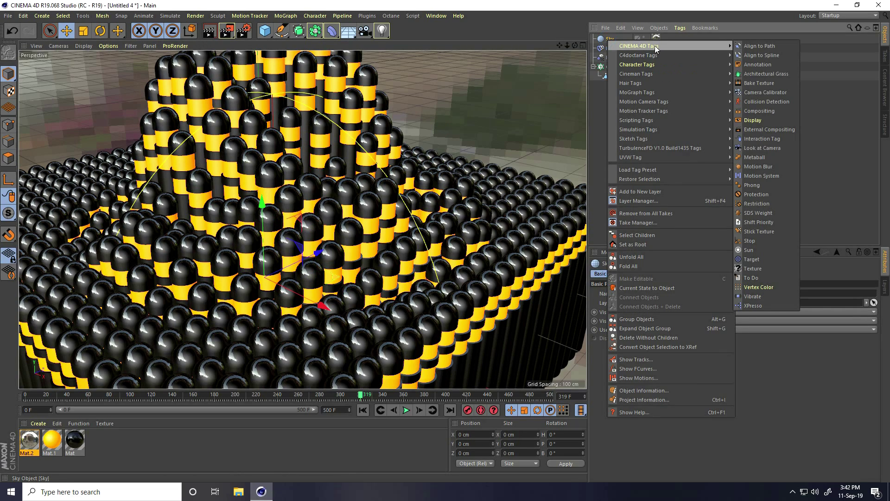
left_click(756, 110)
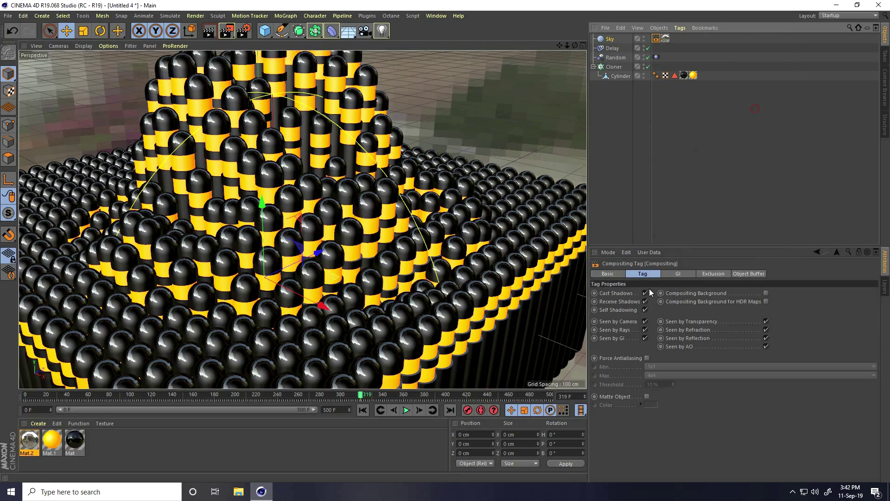
left_click(645, 321)
left_click_drag(305, 216, 268, 262, "alt")
left_click(242, 31)
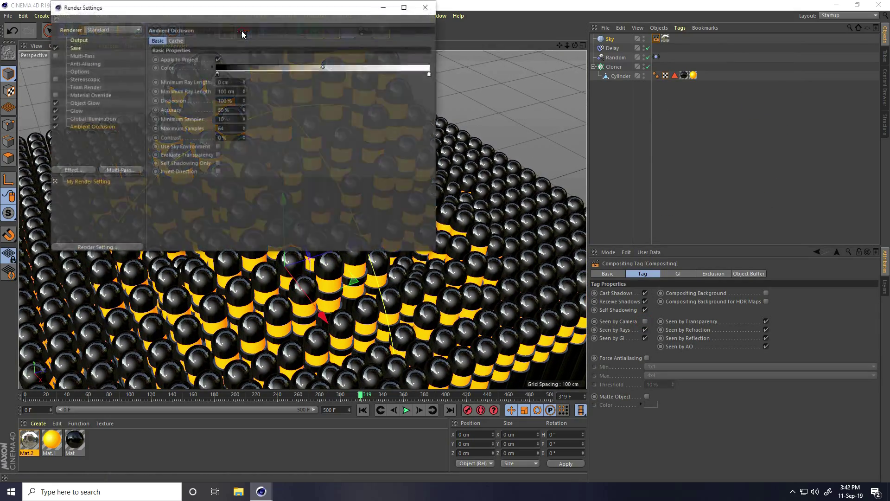
Set the Global Illumination irradiance cache record density to Low.
left_click(84, 119)
left_click(208, 40)
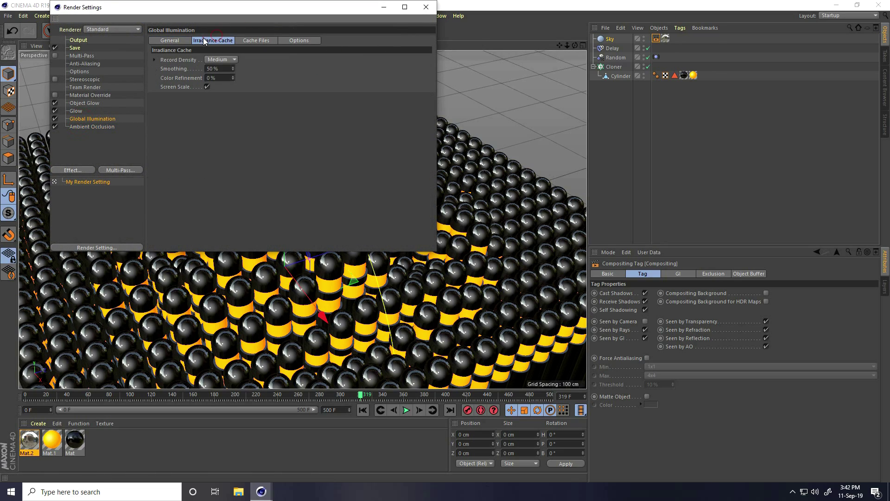
left_click(220, 59)
left_click(216, 89)
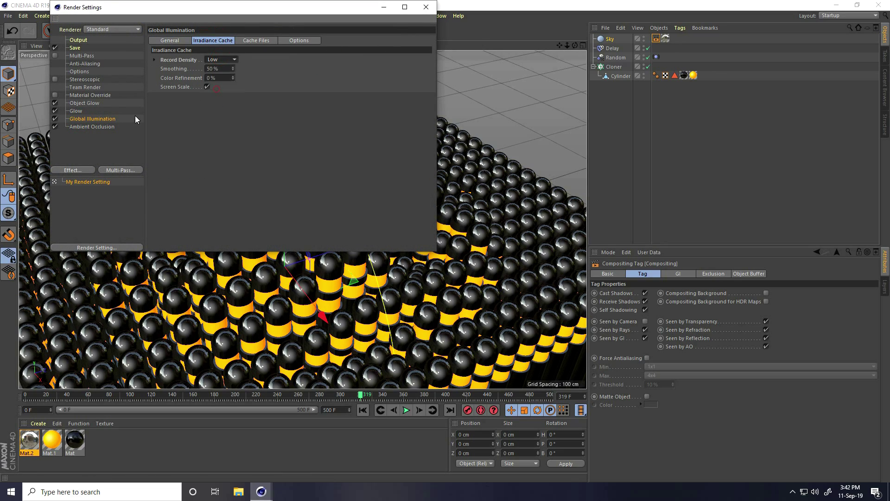
Set anti-aliasing quality to Best.
left_click(102, 124)
left_click(75, 64)
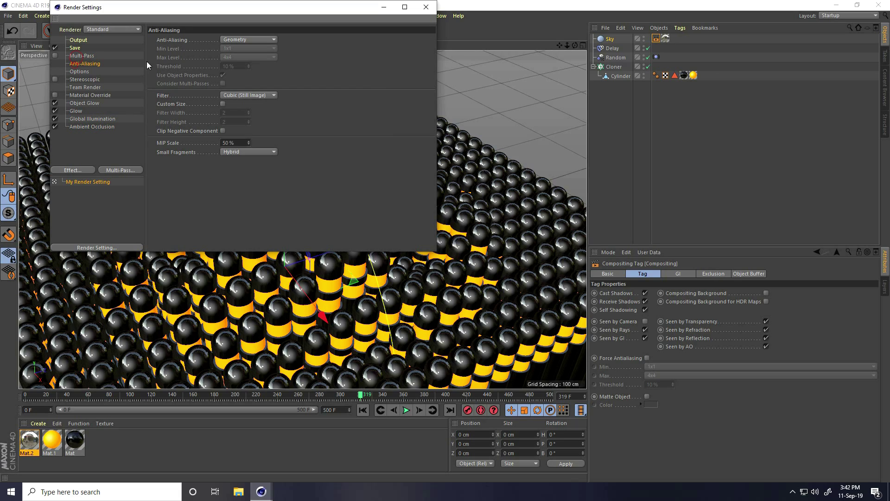
left_click(232, 39)
left_click(233, 66)
Set the output frame range to All Frames (0–500), keeping the 1280x720 resolution.
left_click(75, 48)
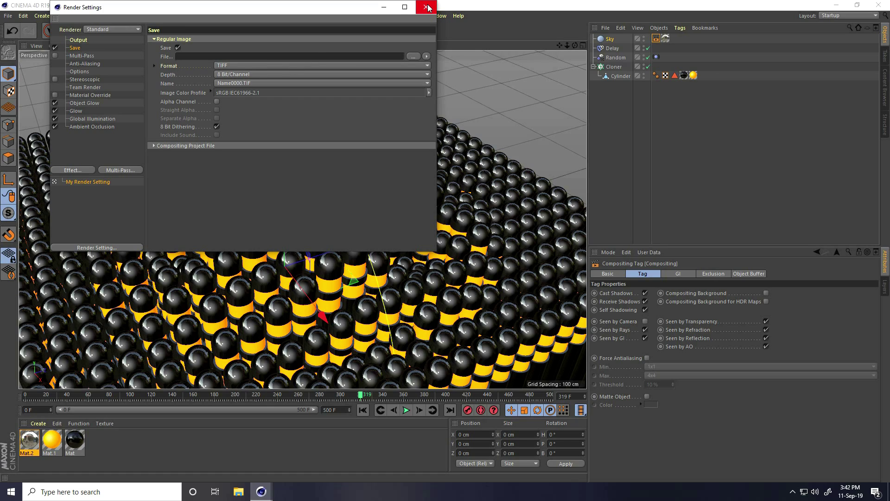
left_click(79, 40)
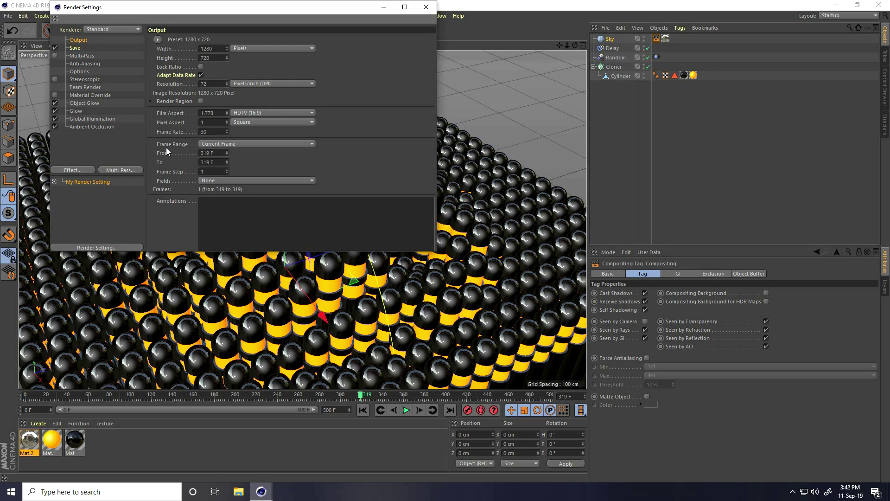
left_click(217, 144)
left_click(225, 169)
left_click(158, 40)
mouse_move(169, 68)
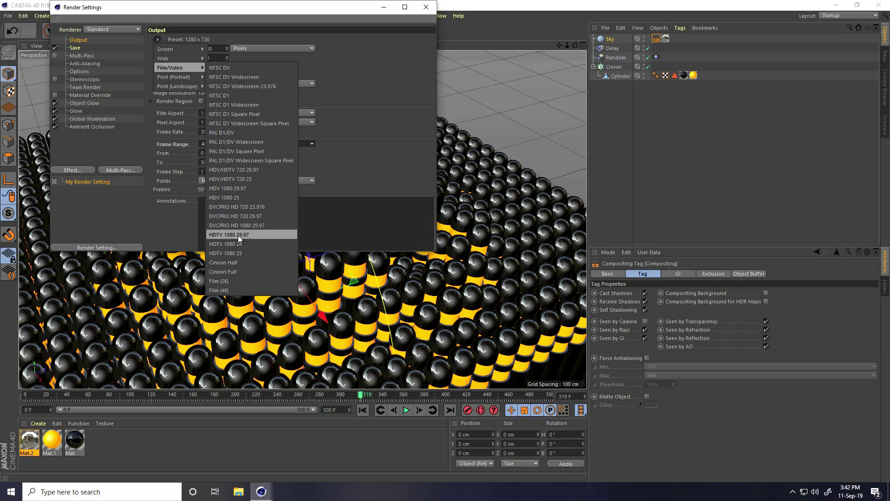
left_click(291, 235)
Save rendered frames as JPG named 's' inside a new Desktop folder.
left_click(75, 48)
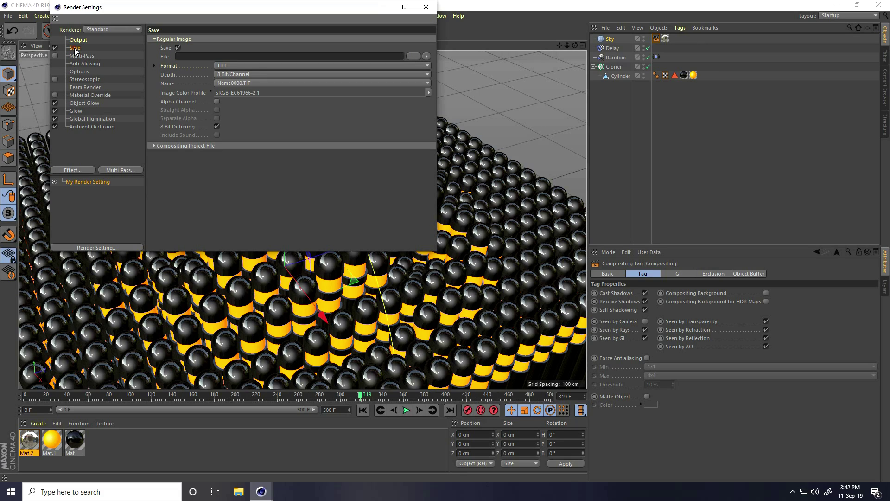
left_click(225, 65)
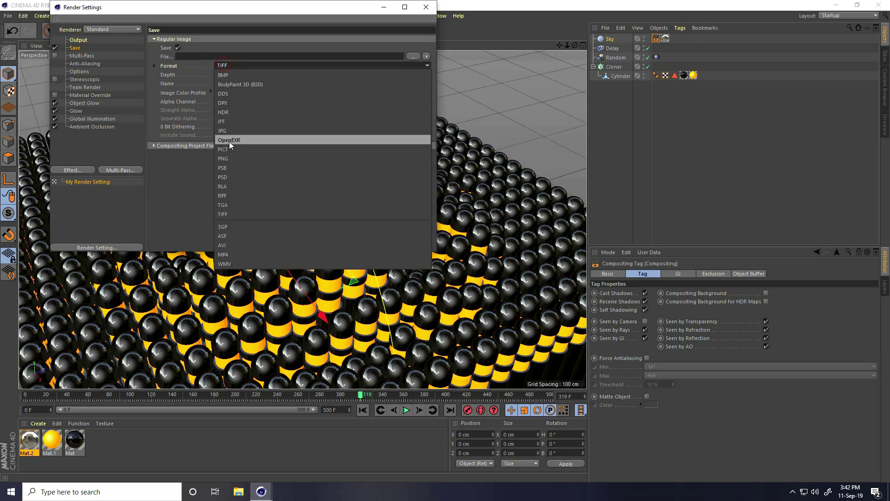
left_click(227, 129)
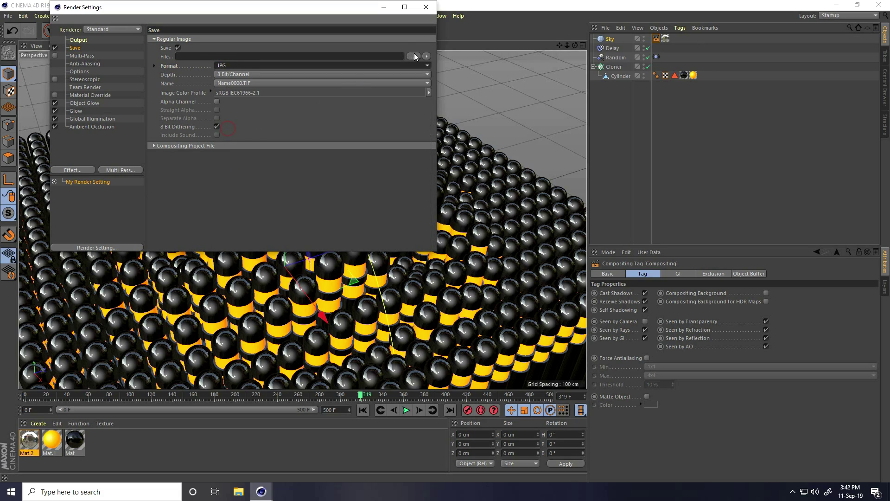
left_click(413, 56)
left_click(85, 83)
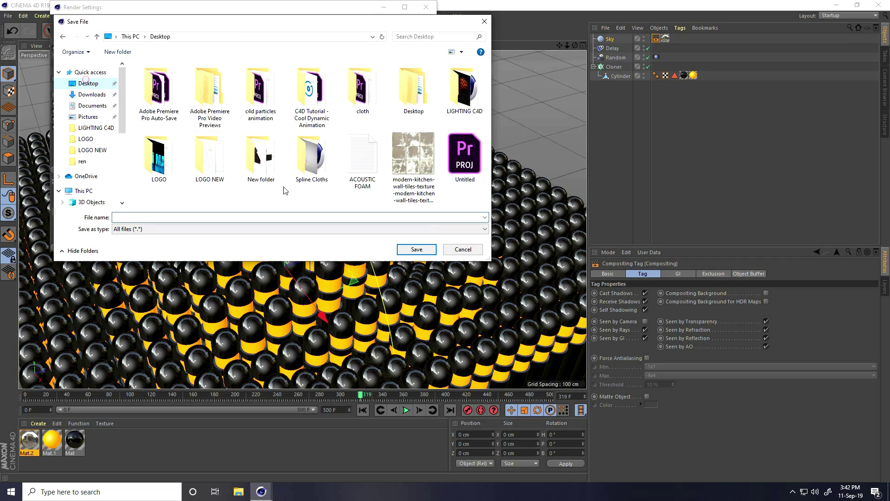
right_click(266, 185)
mouse_move(299, 286)
left_click(388, 285)
double_click(169, 167)
left_click(172, 217)
type("s")
left_click(416, 249)
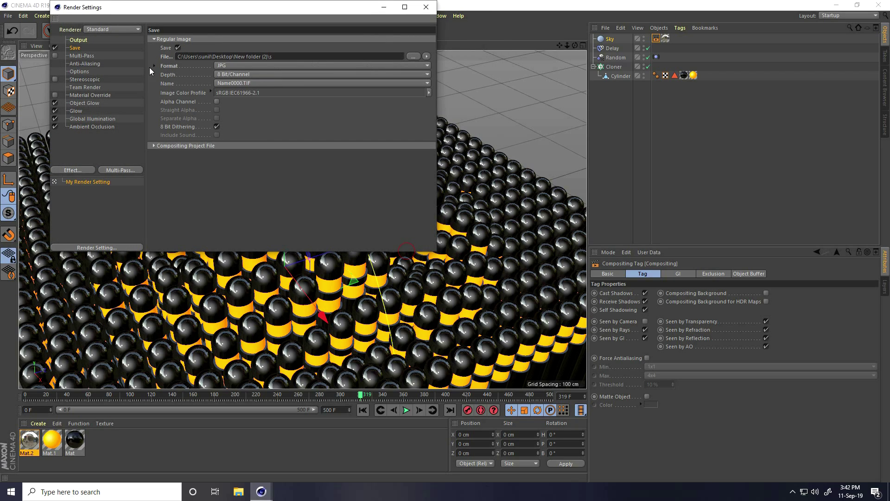
Review the output, anti-aliasing, glow and global illumination pages, ending on Ambient Occlusion.
left_click(79, 40)
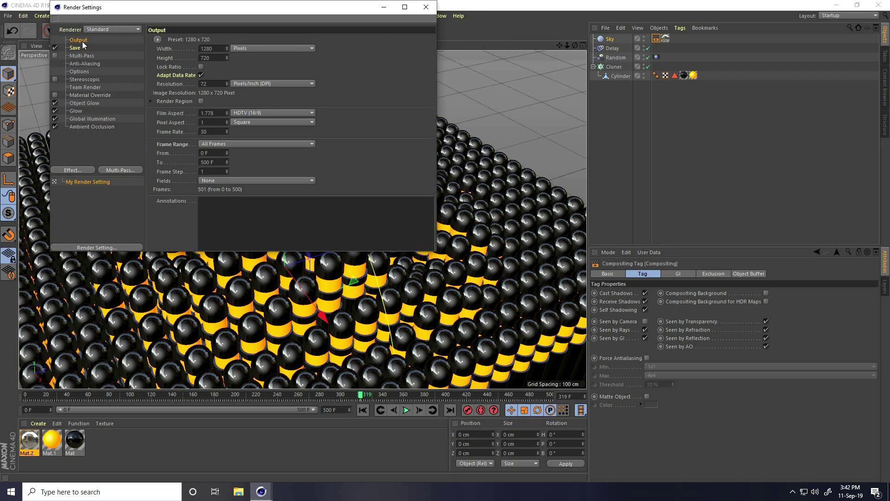
left_click(74, 49)
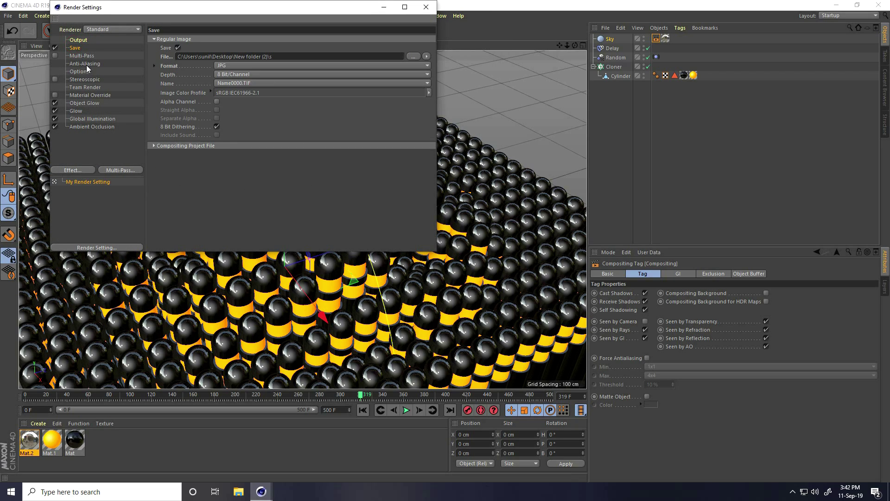
left_click(86, 64)
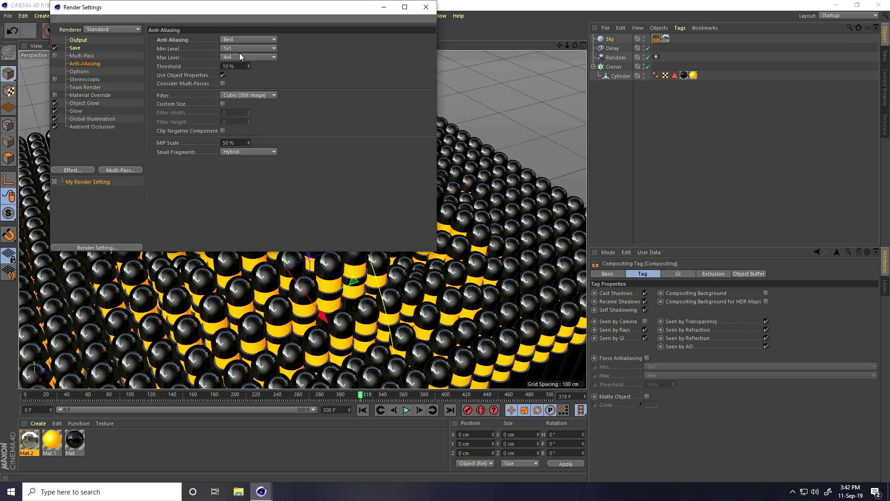
left_click(82, 103)
left_click(77, 112)
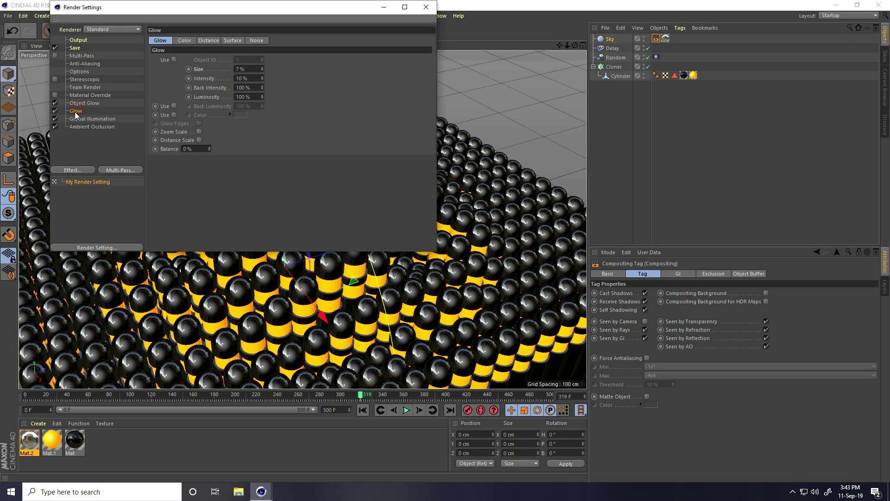
left_click(82, 119)
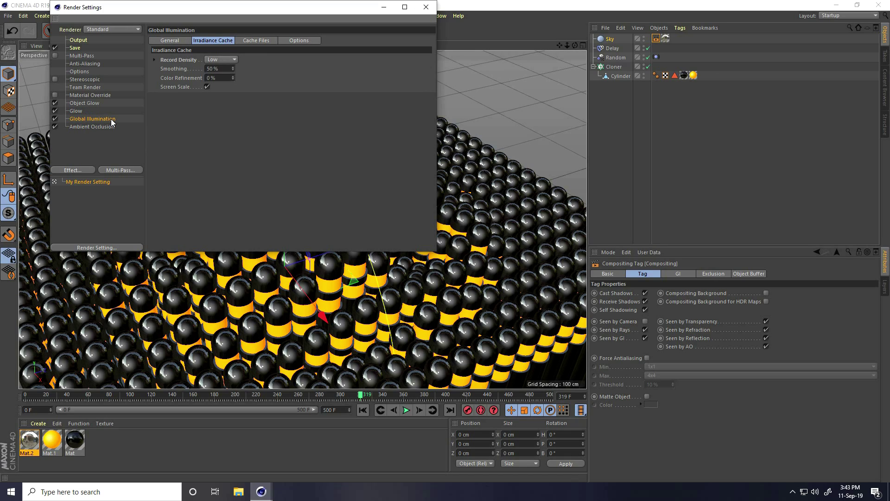
left_click(81, 127)
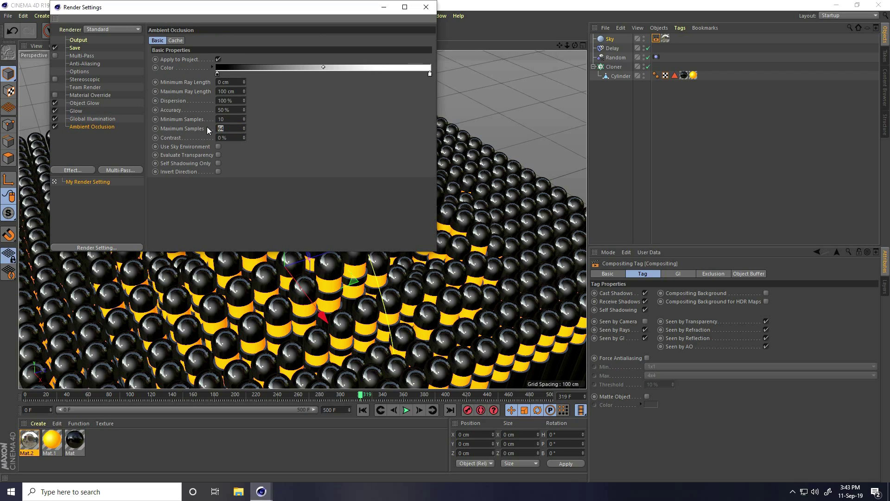
key("alt+Tab")
Close render settings, rewind to frame 0, and render the animation in a maximized Picture Viewer.
left_click(425, 7)
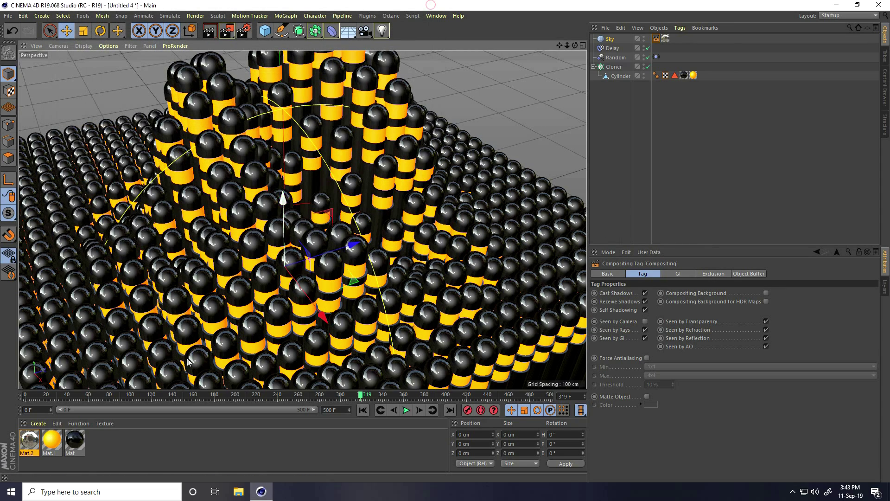
left_click(364, 409)
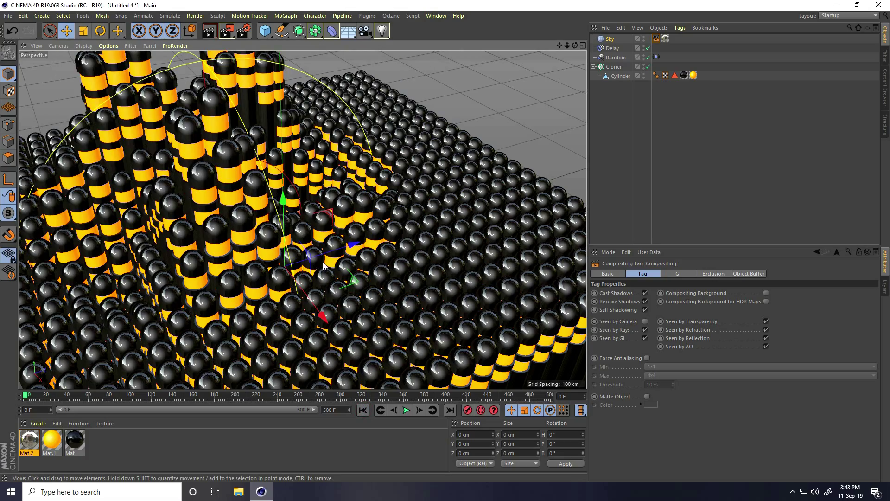
left_click_drag(323, 265, 394, 245, "alt")
left_click(226, 34)
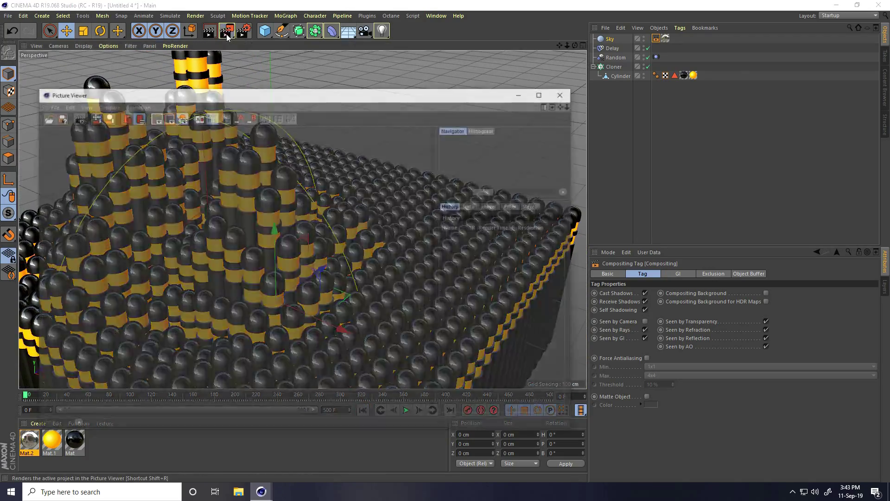
double_click(260, 95)
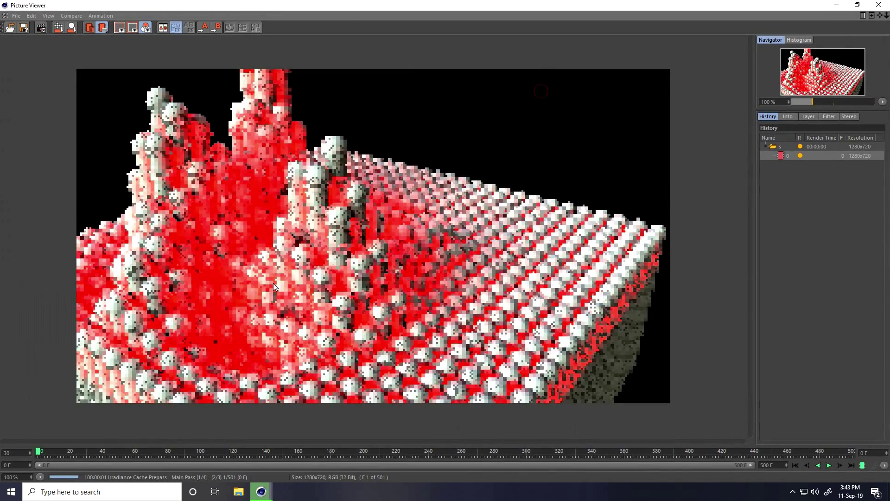